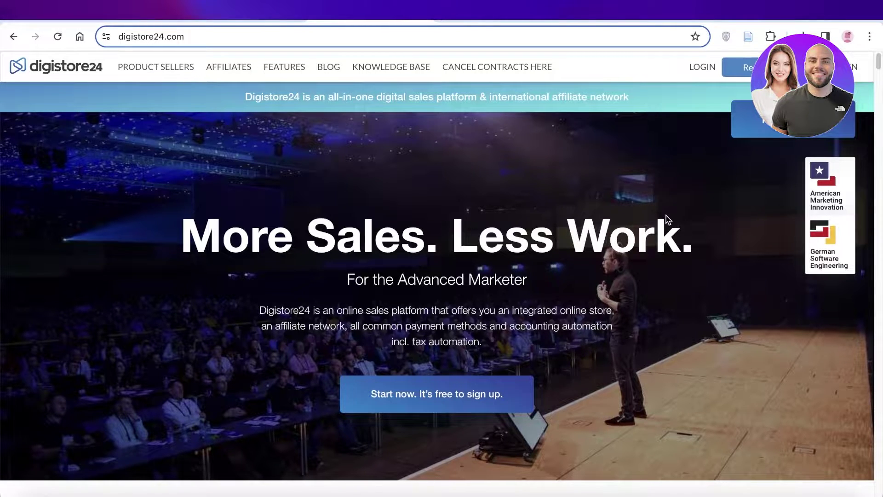
- Look over the Digistore24 home page and switch to the Pinterest business hub to examine its performance overview
scroll(668, 220, "down", 5)
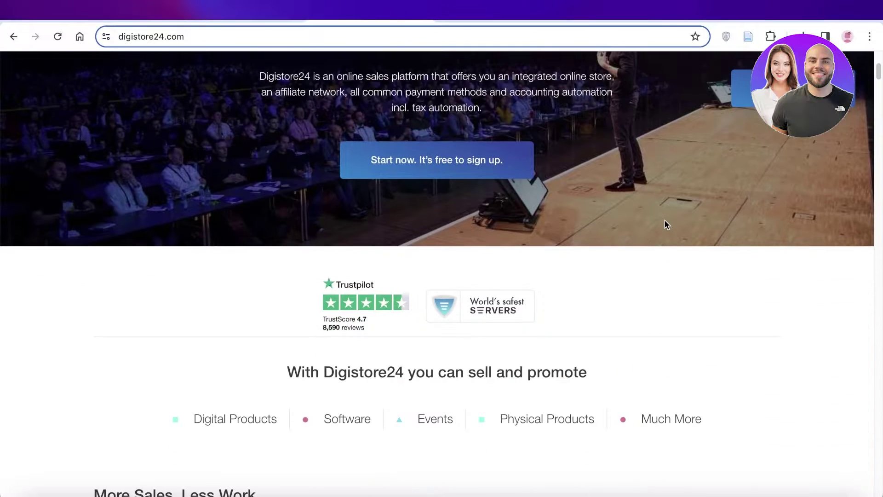
left_click(616, 21)
scroll(554, 132, "down", 2)
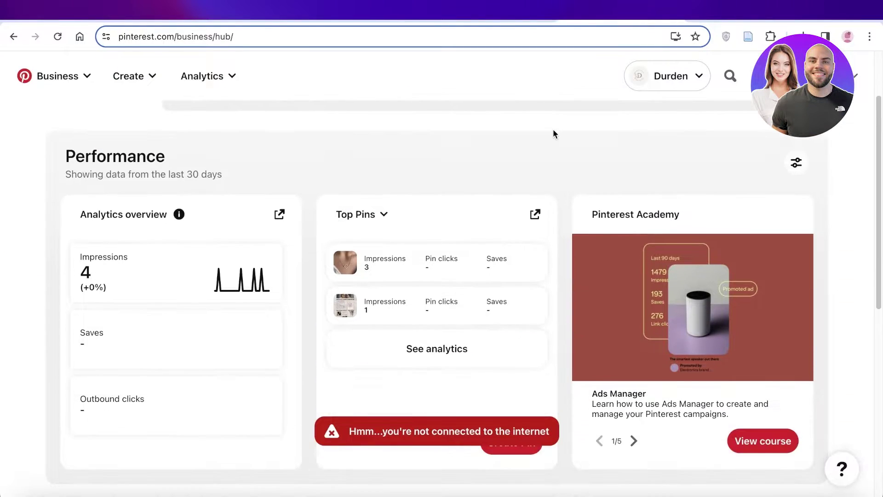
scroll(551, 131, "down", 2)
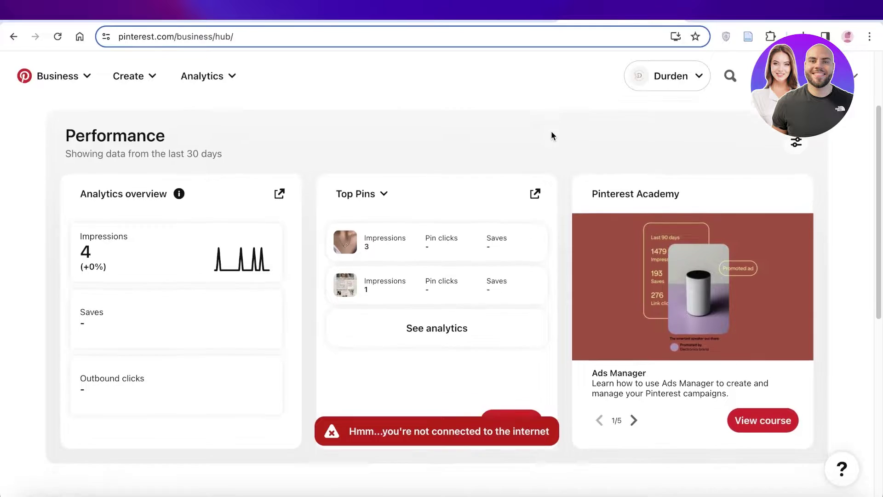
- Open the Pinterest home feed and browse the recommended pins
left_click(47, 90)
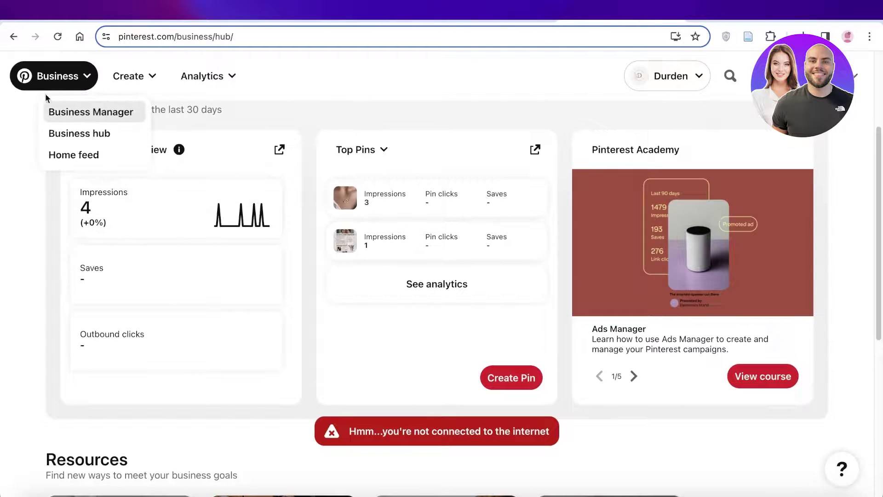
left_click(58, 148)
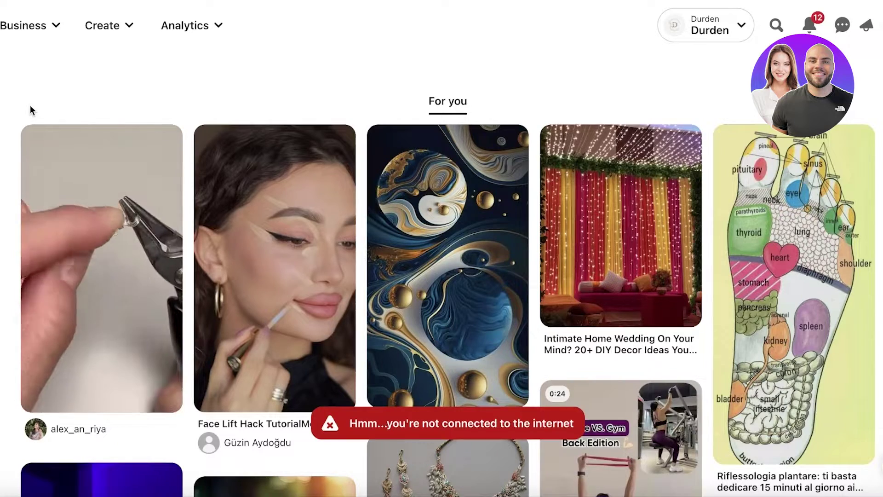
scroll(147, 268, "down", 5)
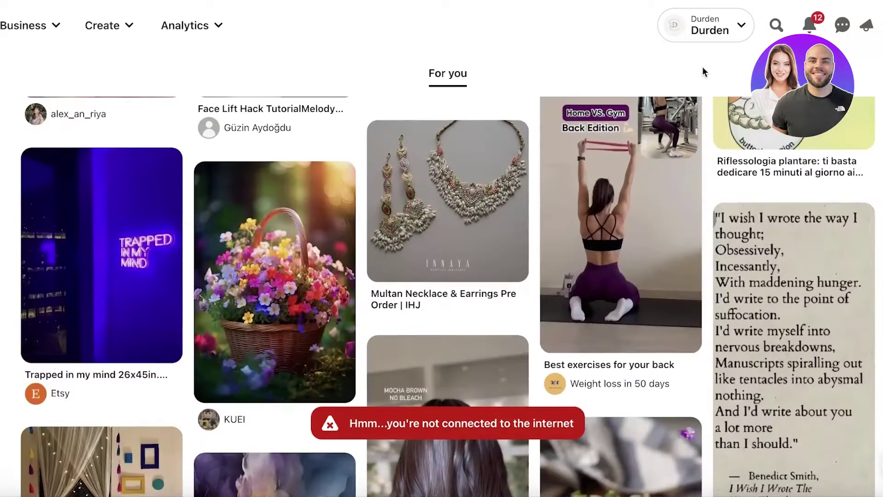
scroll(447, 296, "down", 5)
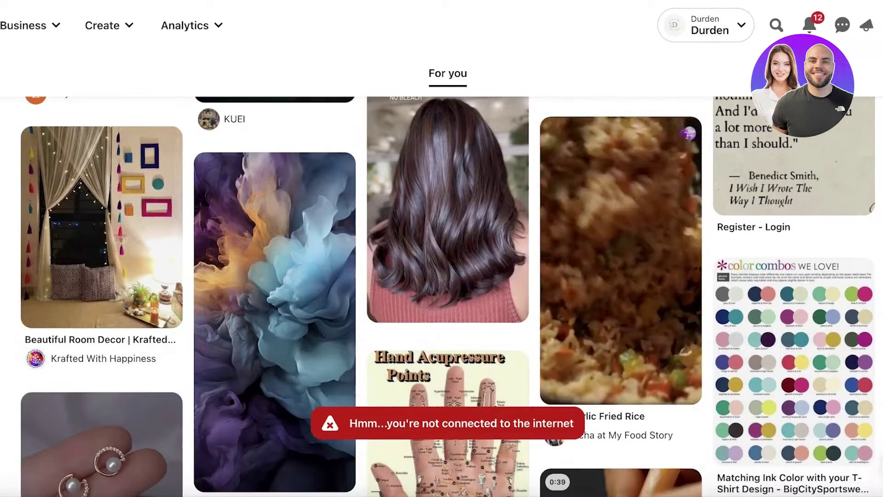
scroll(448, 296, "down", 3)
scroll(447, 296, "down", 1)
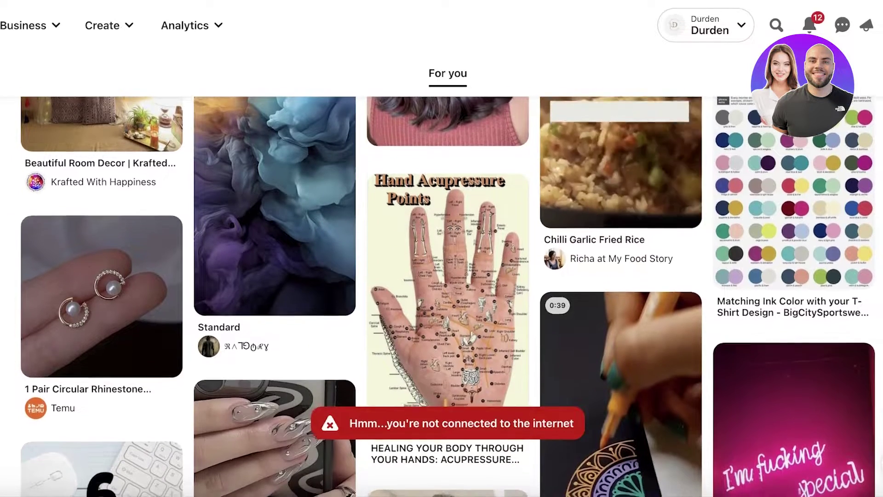
- Open Temu's circular rhinestone pearl earrings pin and examine its title, source link and comments
left_click(109, 245)
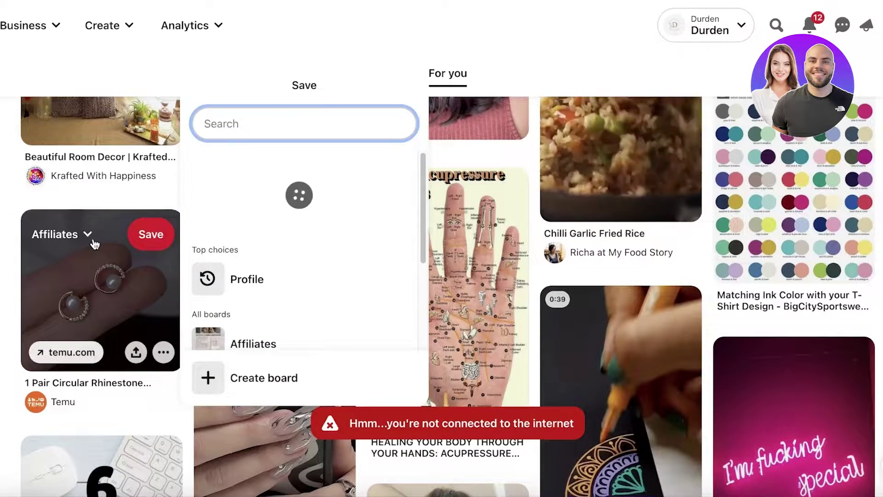
key("Escape")
scroll(114, 387, "down", 1)
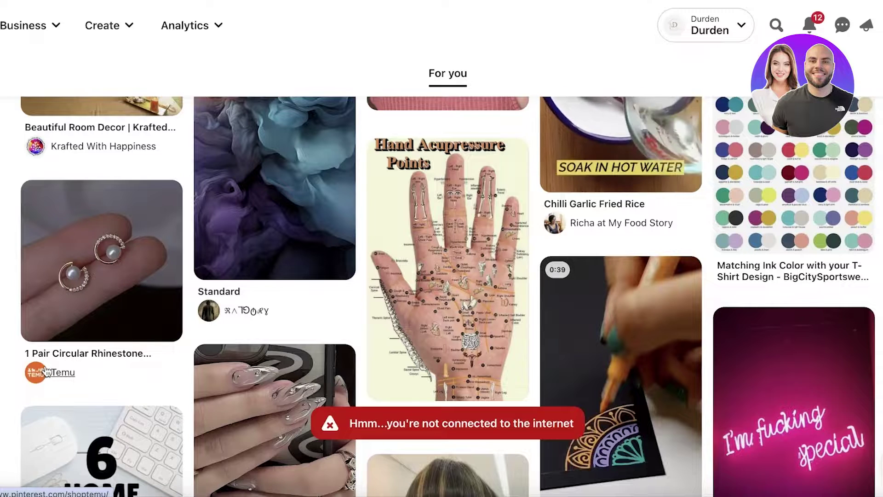
left_click(74, 279)
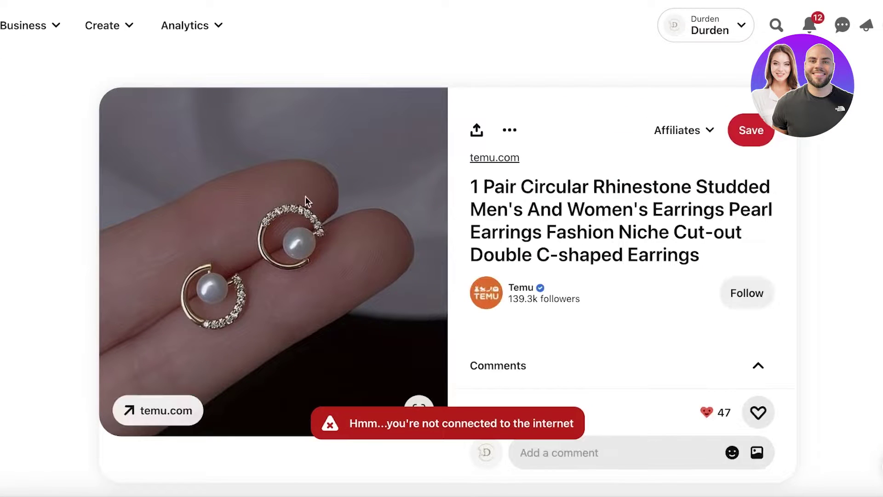
scroll(516, 252, "down", 3)
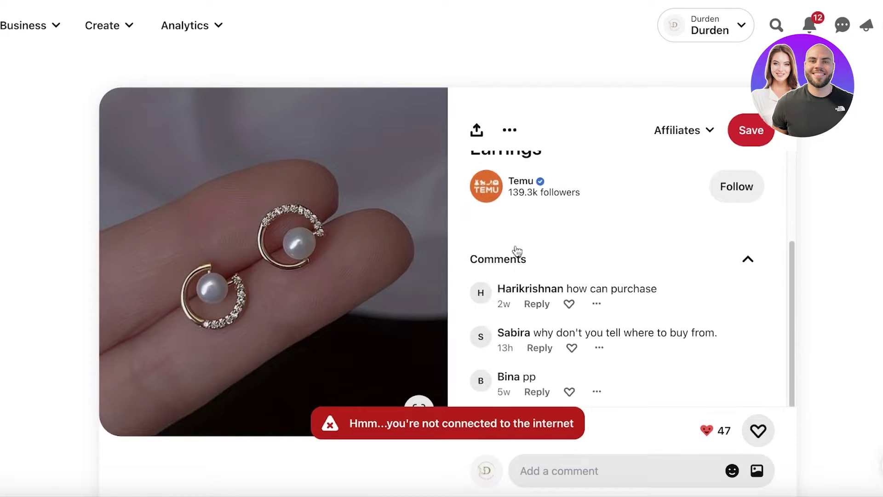
scroll(533, 204, "down", 2)
scroll(531, 209, "up", 2)
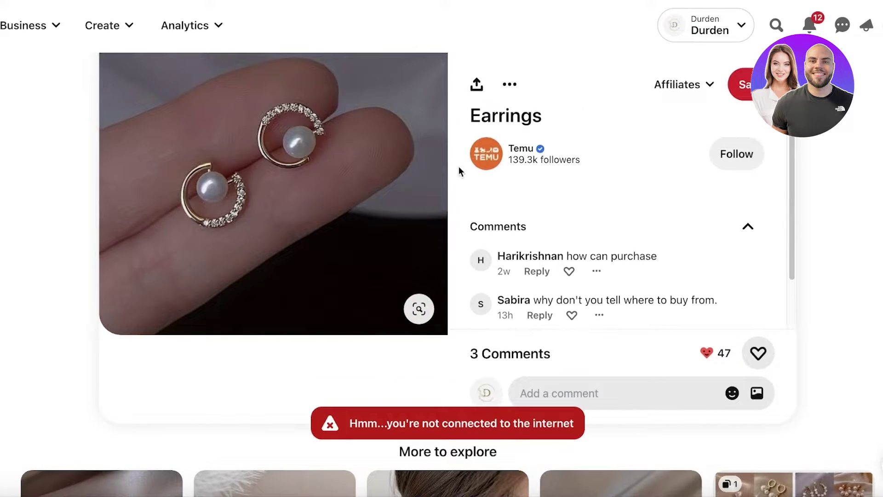
scroll(487, 163, "up", 1)
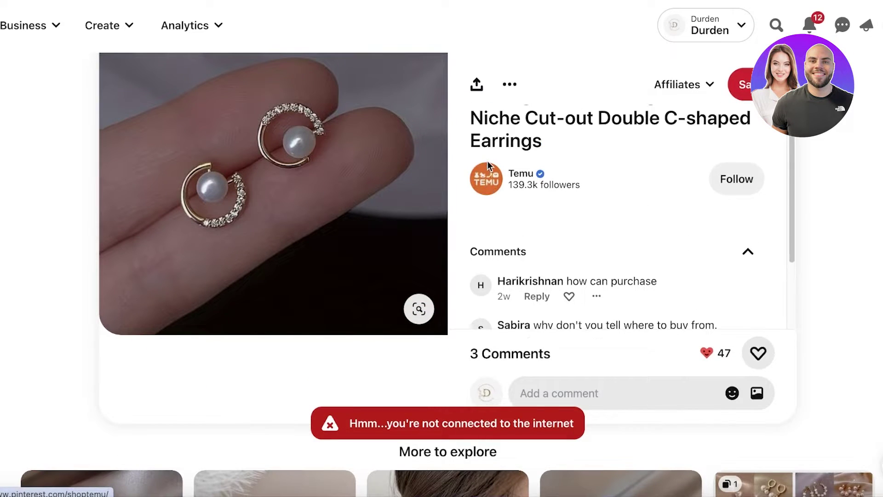
left_click(677, 85)
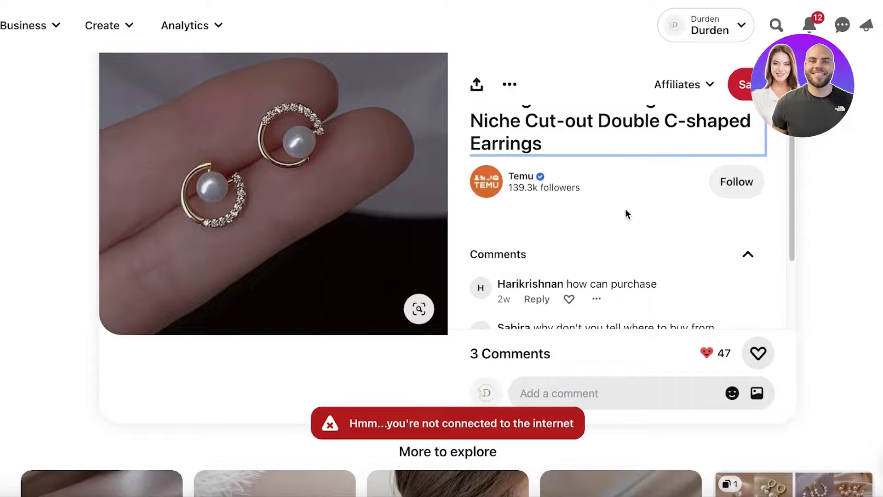
scroll(627, 213, "up", 2)
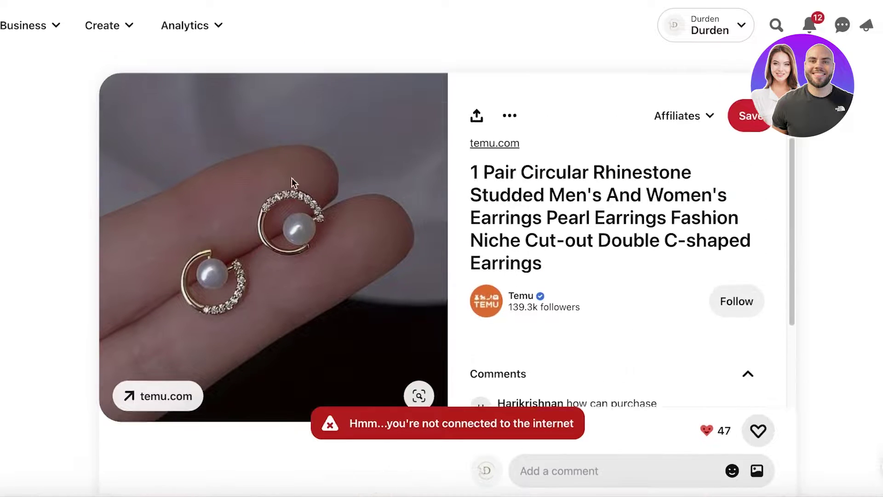
scroll(291, 178, "up", 1)
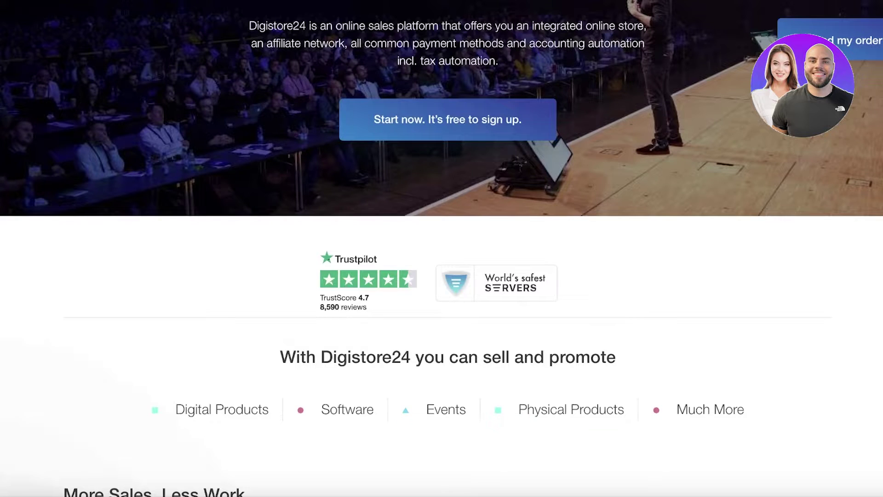
- Switch to Digistore24, open the registration form and choose affiliate as the main source of revenue
scroll(614, 88, "up", 5)
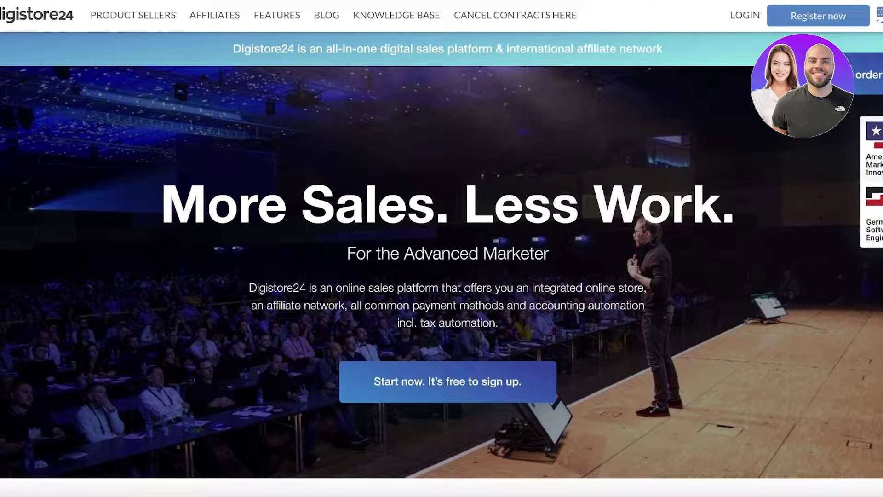
left_click(823, 23)
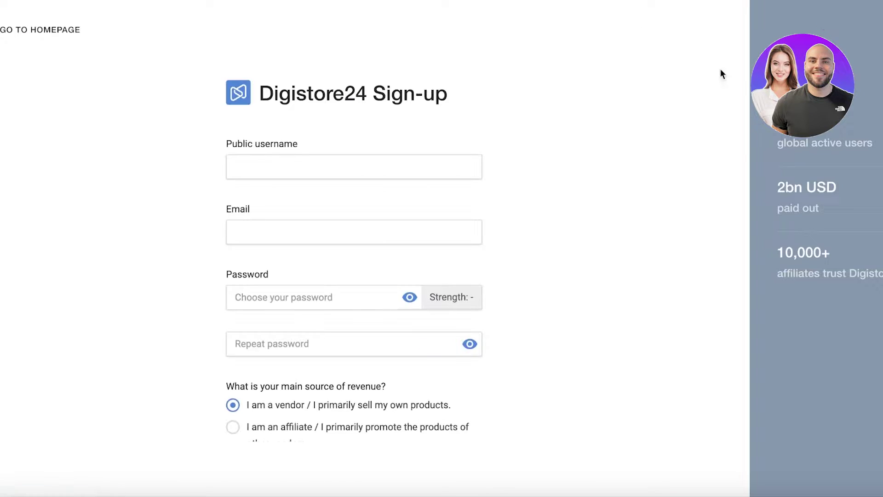
scroll(416, 142, "down", 4)
scroll(432, 138, "up", 2)
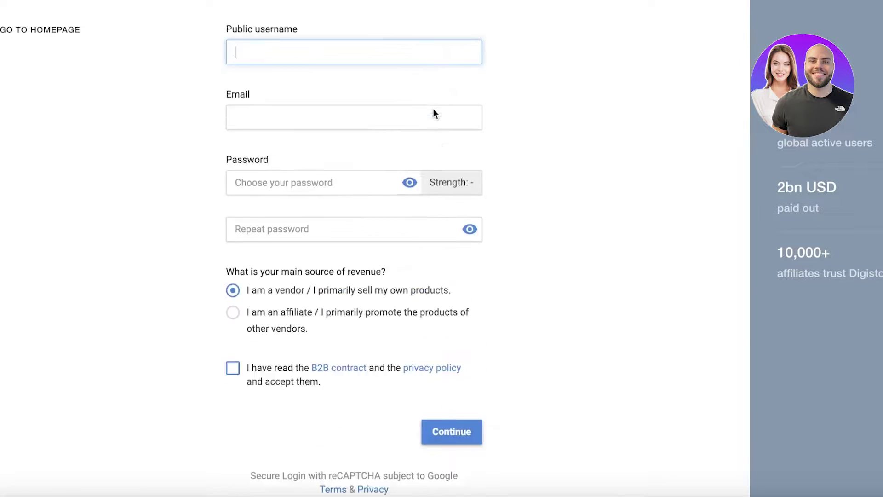
scroll(434, 114, "up", 1)
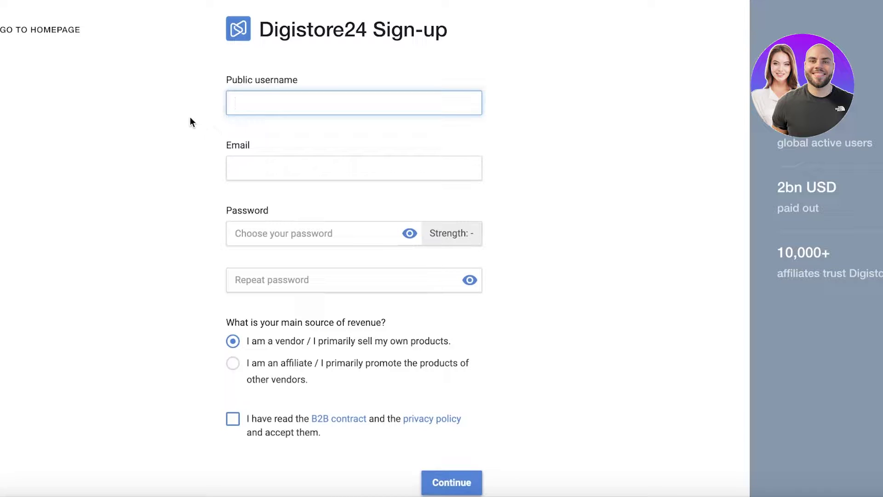
left_click(235, 363)
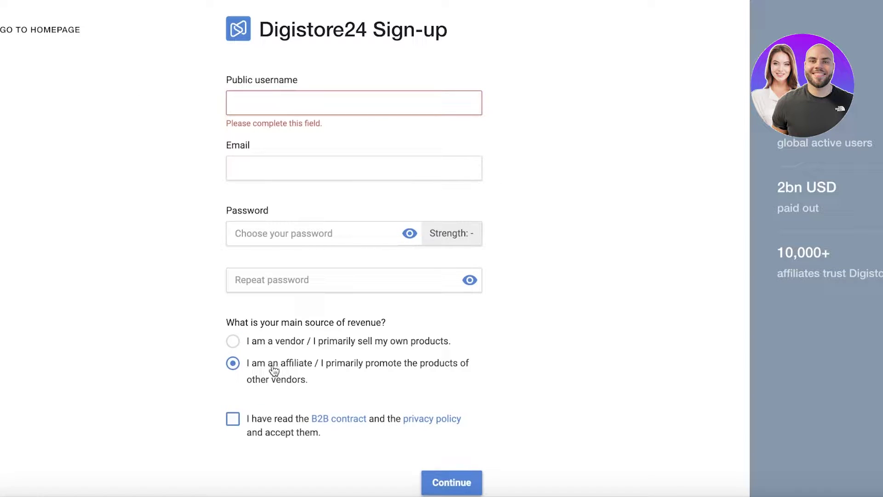
- Go to the affiliate account's Business Cockpit, review the earnings and promoclick tiles, and update the dashboard
left_click(47, 29)
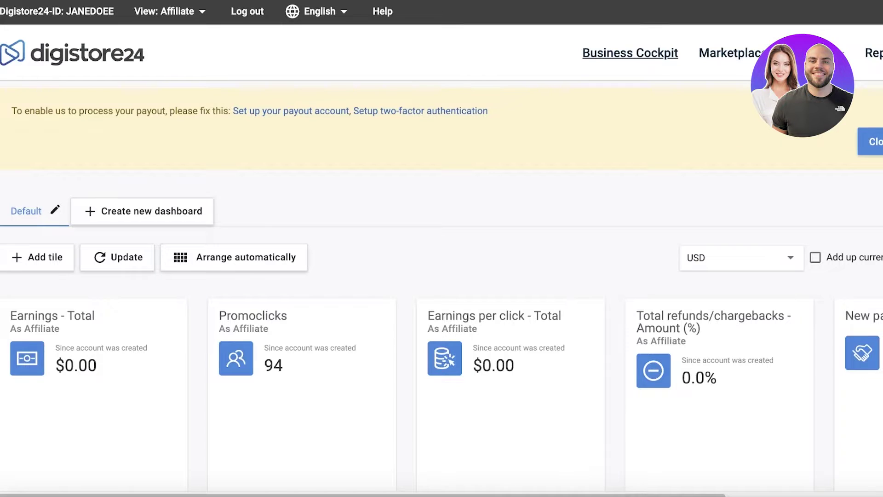
scroll(460, 210, "down", 1)
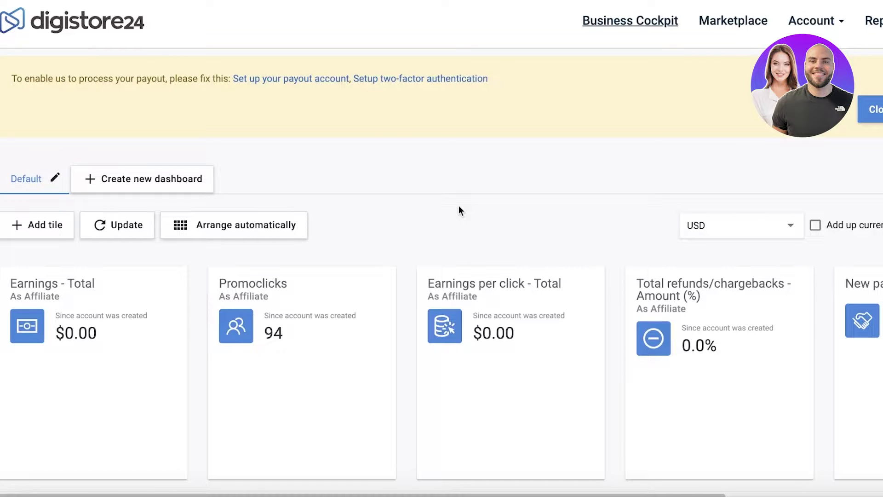
scroll(459, 207, "down", 3)
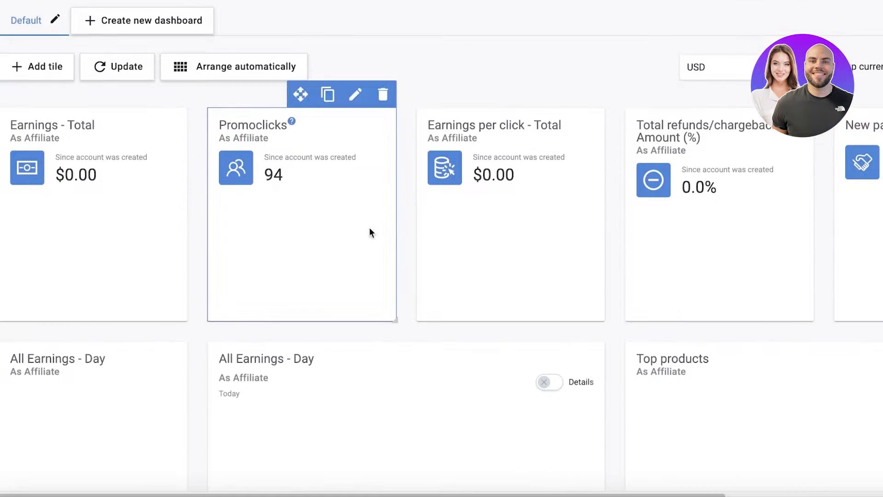
scroll(271, 221, "up", 4)
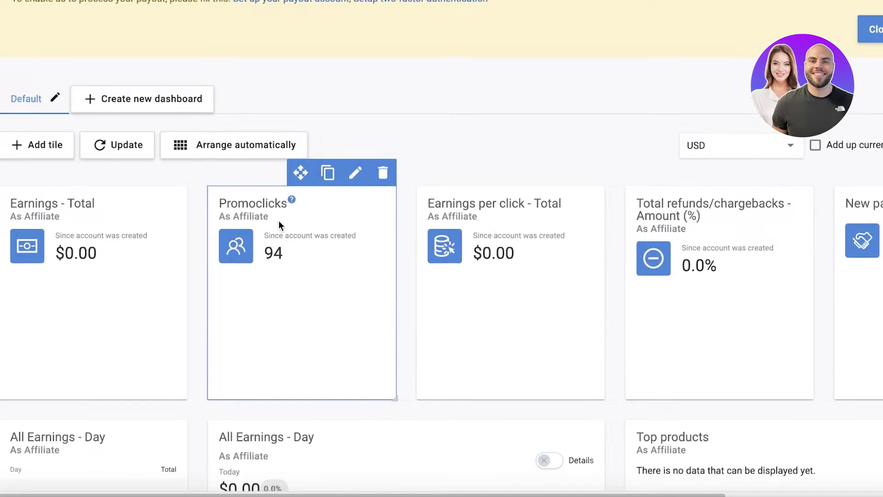
scroll(396, 165, "down", 3)
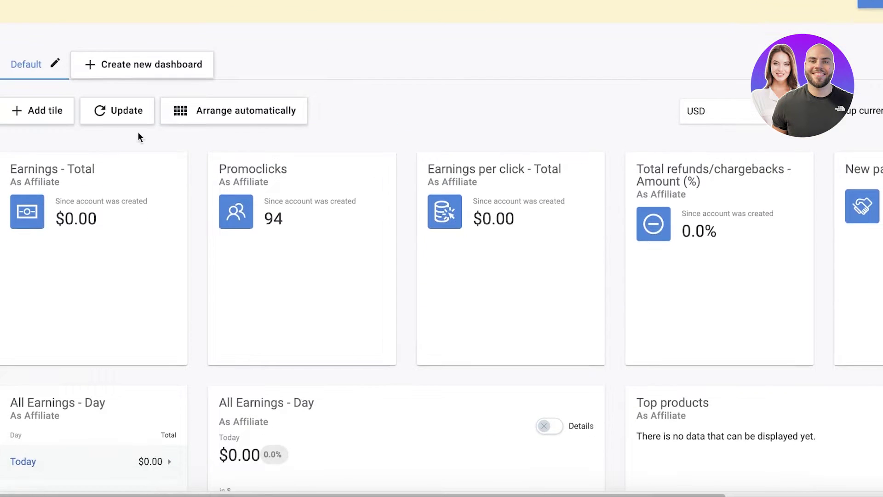
left_click(123, 117)
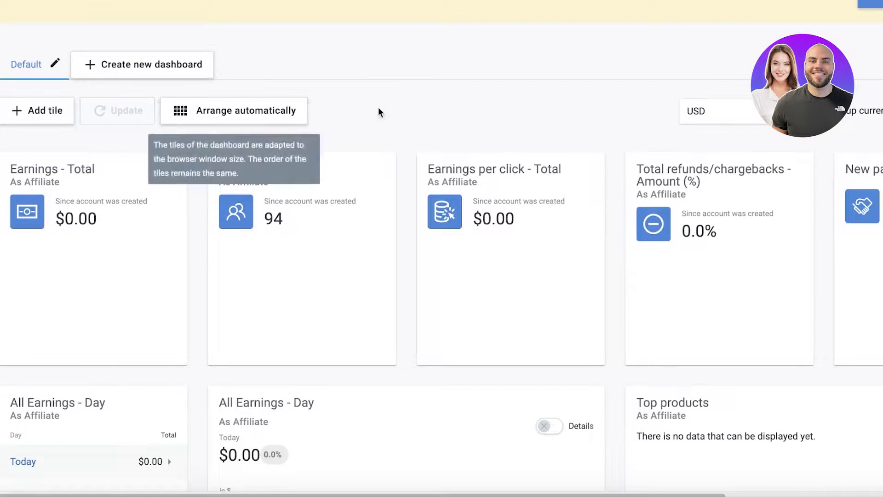
scroll(441, 249, "up", 3)
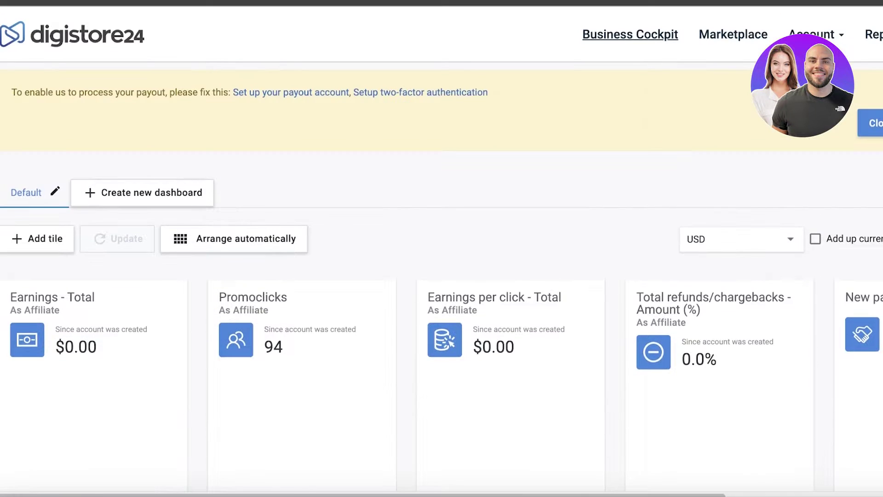
- Open the Digistore24 marketplace and look through the English-language product offers
left_click(742, 34)
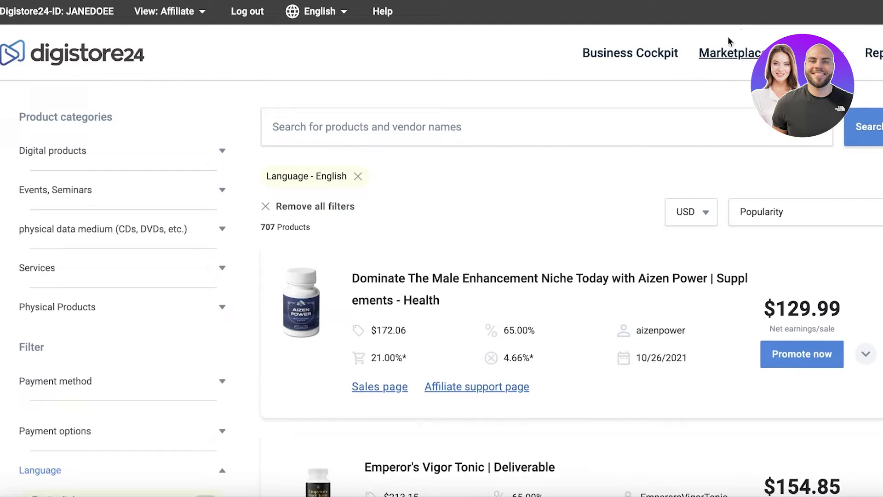
scroll(525, 167, "down", 4)
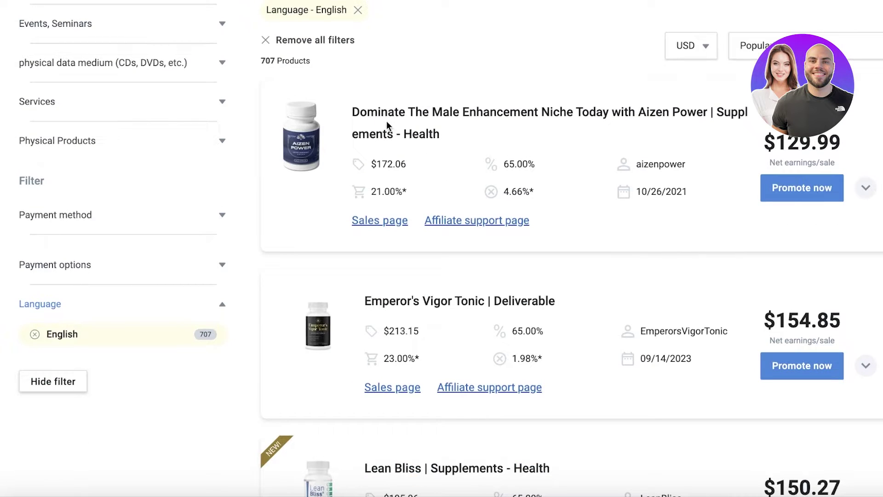
scroll(387, 82, "down", 1)
scroll(331, 115, "up", 4)
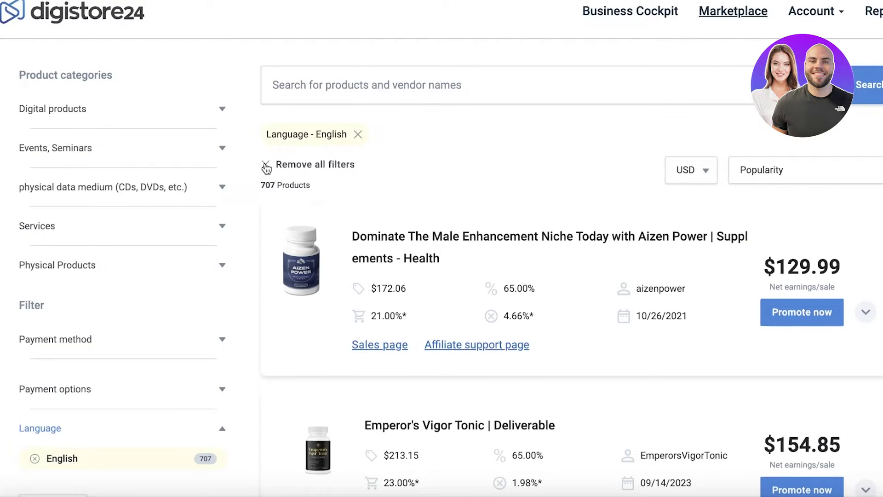
- Remove all marketplace filters and browse the full list of products available for promotion
left_click(266, 164)
scroll(265, 168, "down", 3)
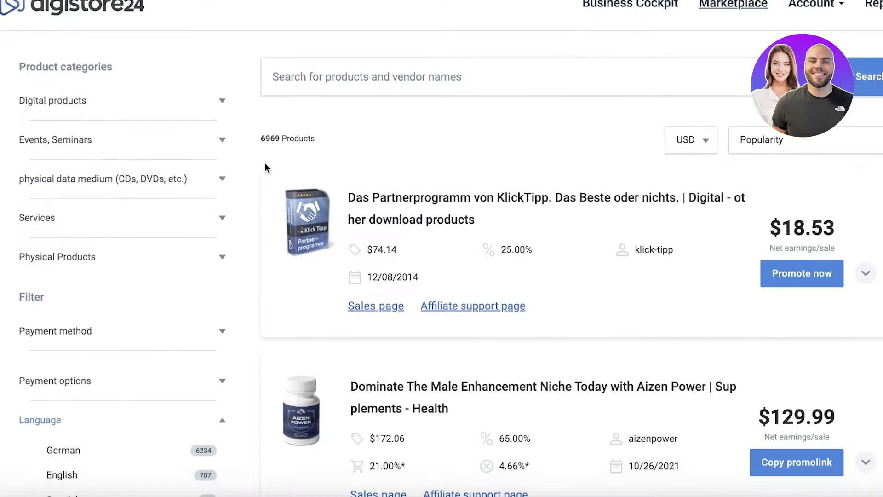
scroll(265, 168, "down", 14)
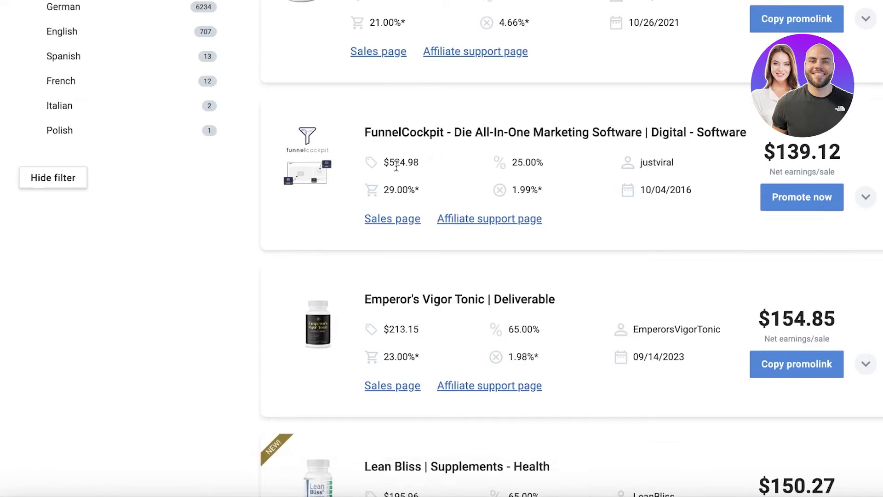
scroll(170, 217, "down", 10)
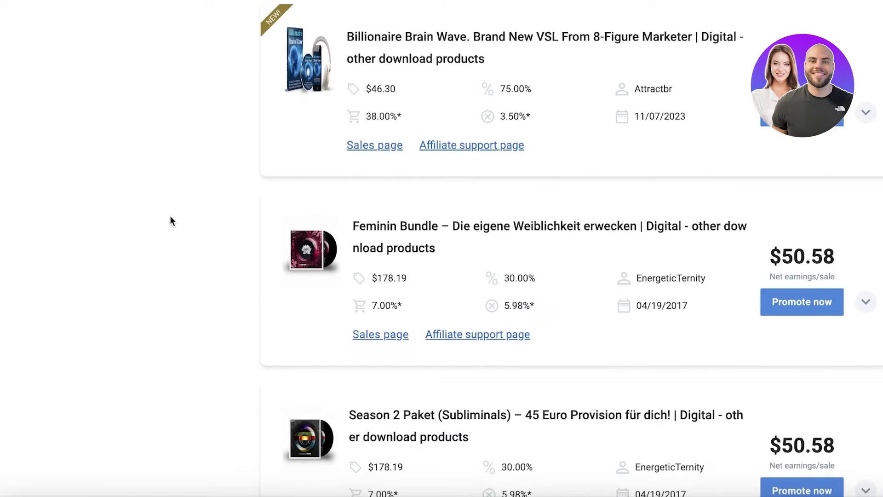
- Filter the marketplace to English-language products and look through the offers on the first results page
scroll(172, 219, "down", 6)
scroll(173, 217, "up", 20)
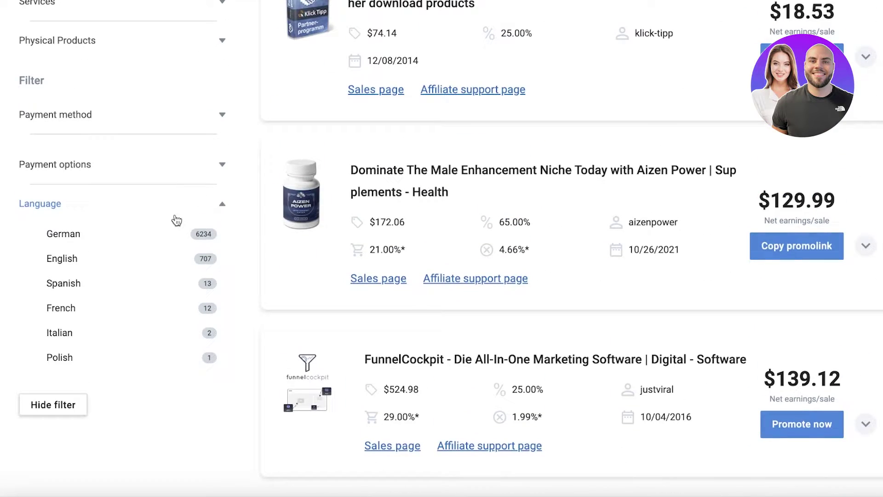
left_click(64, 259)
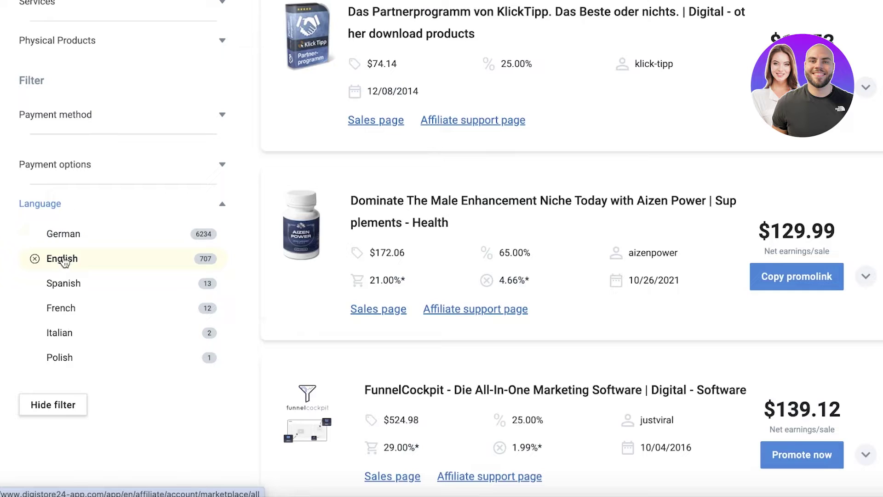
scroll(64, 261, "up", 6)
scroll(396, 164, "down", 8)
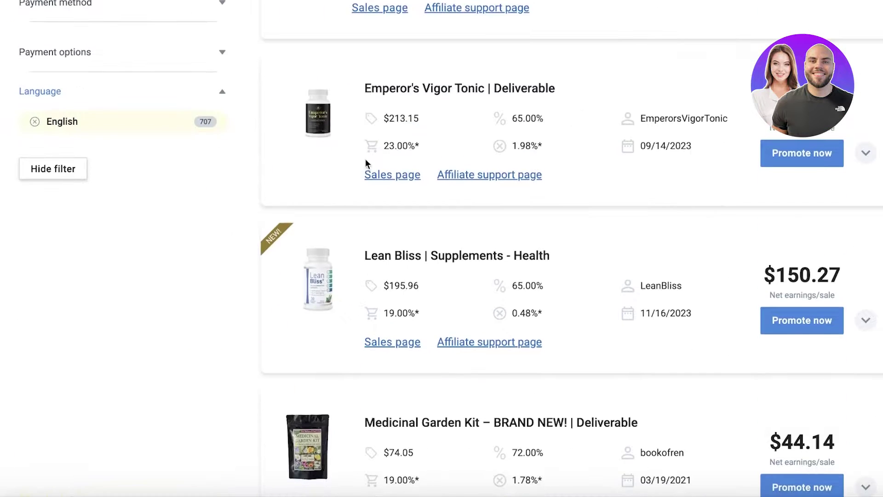
scroll(498, 161, "down", 14)
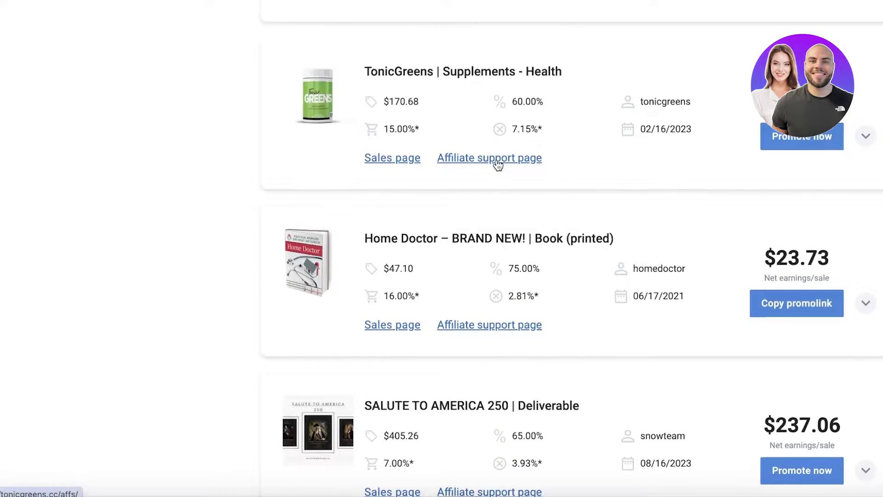
scroll(499, 161, "down", 10)
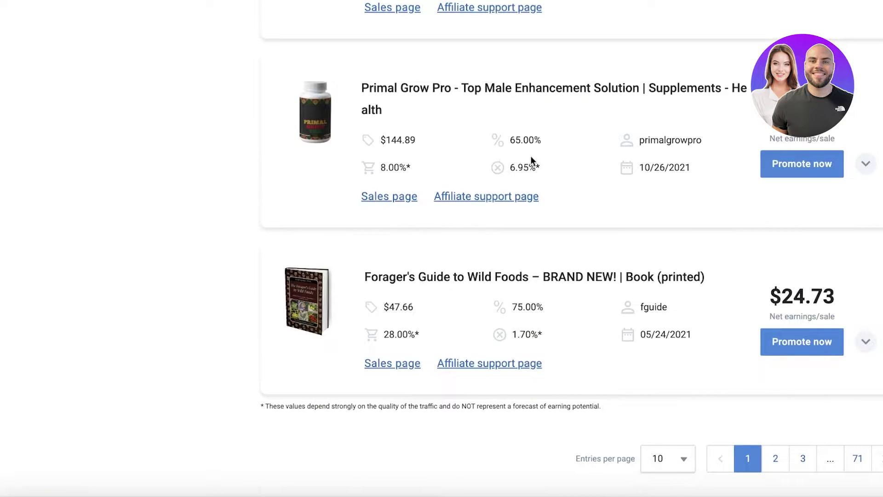
scroll(552, 158, "up", 20)
- Sort the English products by Earnings/sale and look through the highest-paying offers
left_click(839, 174)
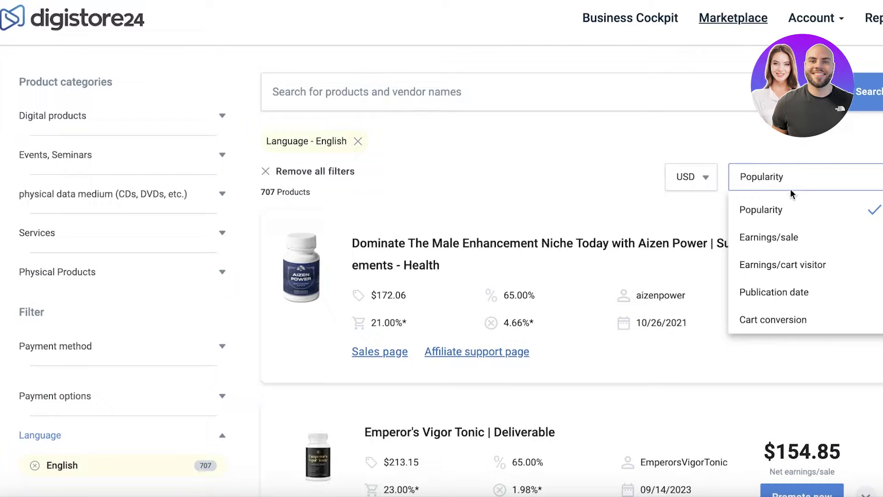
left_click(763, 233)
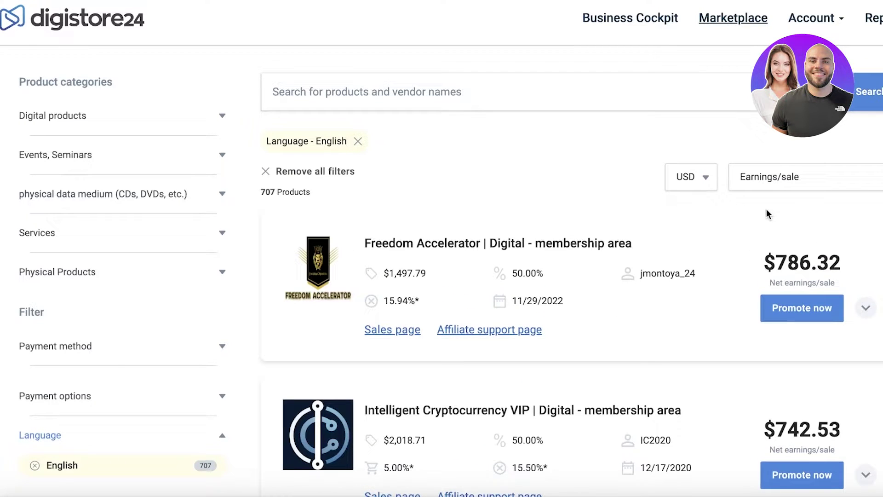
scroll(766, 209, "down", 5)
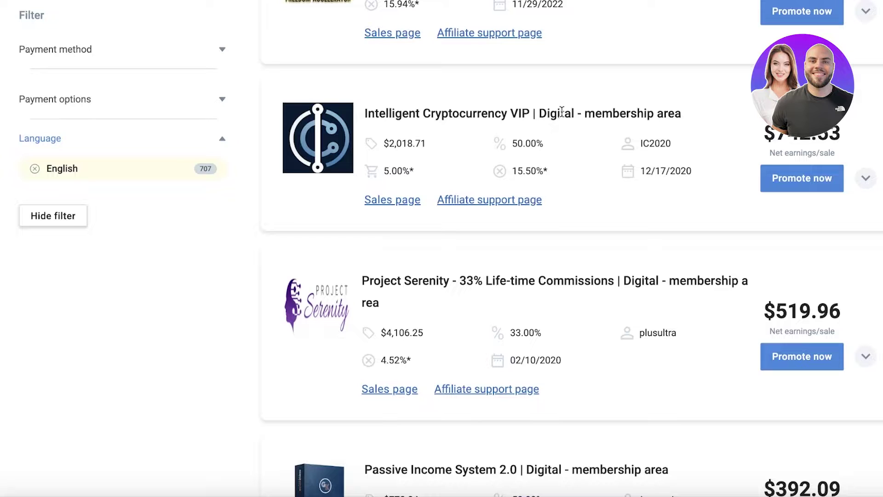
scroll(559, 129, "down", 5)
scroll(559, 129, "up", 2)
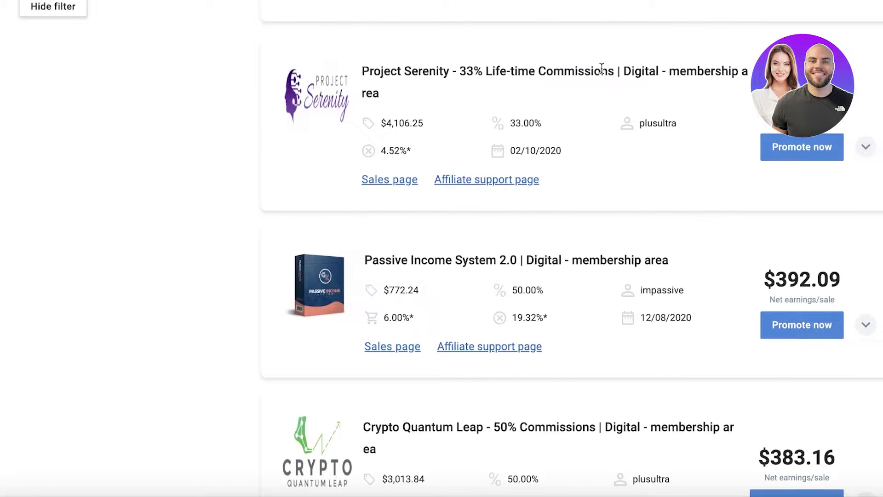
scroll(602, 68, "down", 3)
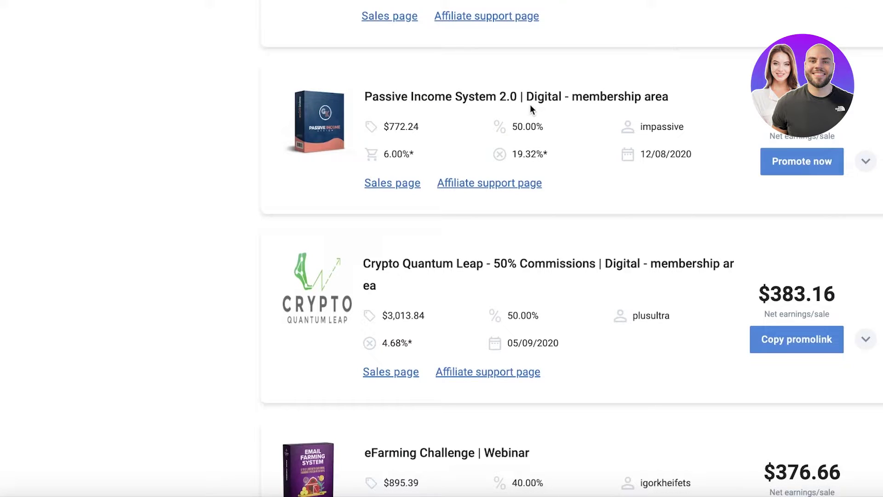
scroll(531, 105, "down", 5)
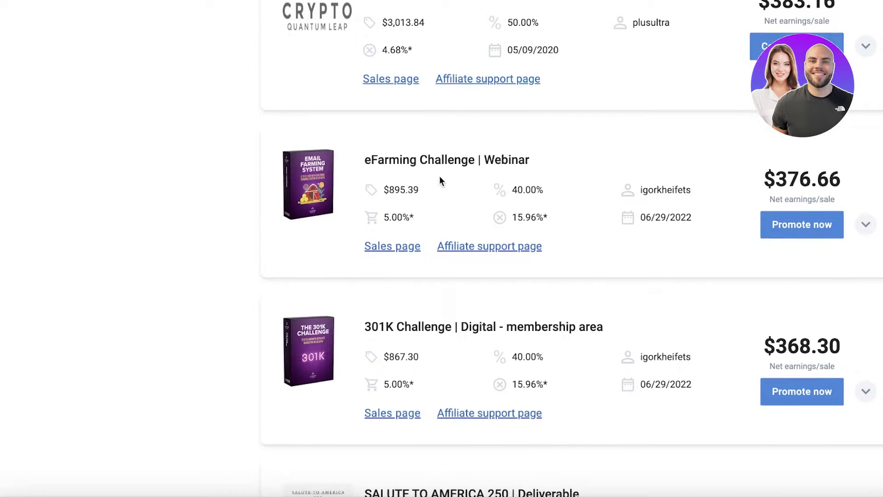
scroll(439, 181, "down", 8)
scroll(418, 203, "up", 13)
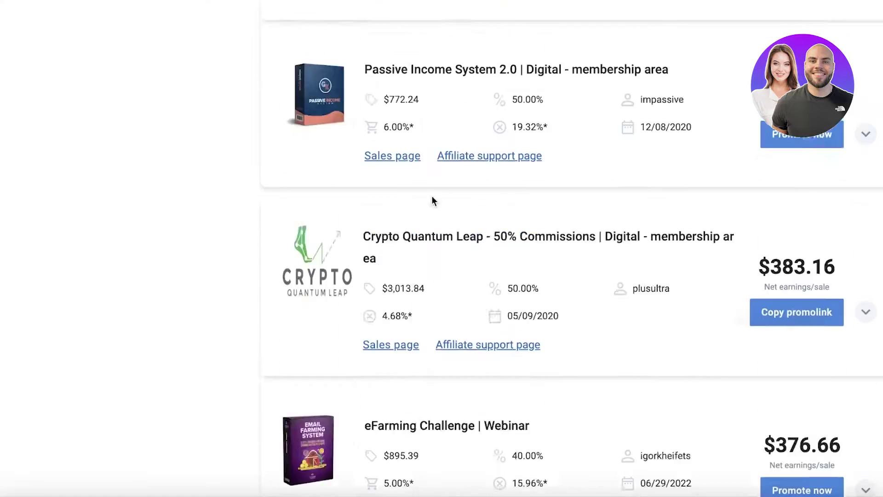
scroll(432, 201, "up", 10)
- Sort the products by Popularity and open the product details of the Medicinal Garden Kit
left_click(788, 209)
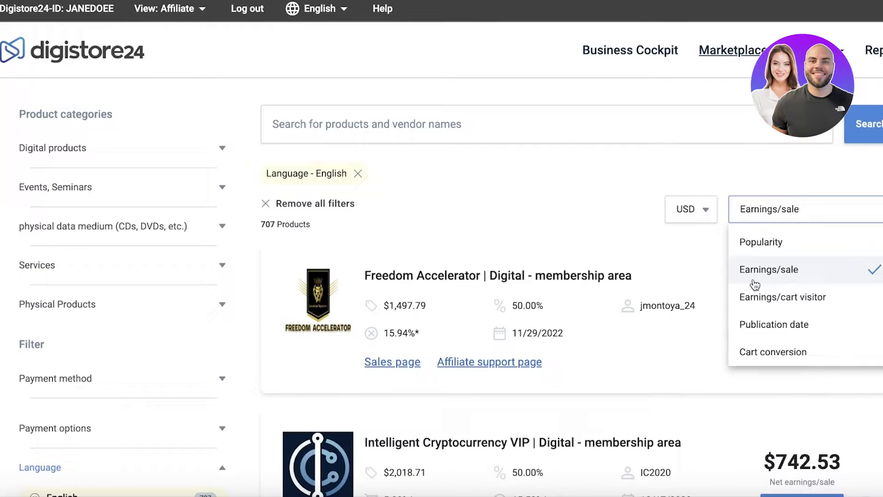
left_click(773, 242)
scroll(533, 198, "down", 10)
scroll(529, 148, "up", 8)
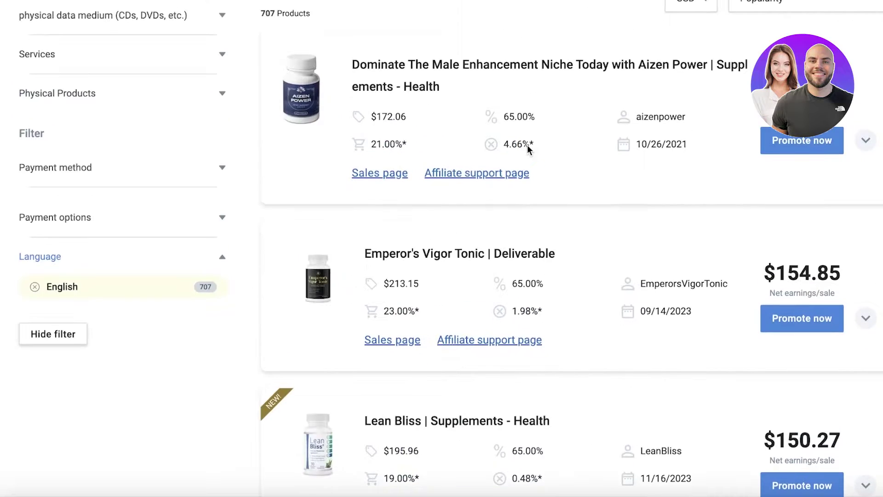
scroll(506, 161, "down", 5)
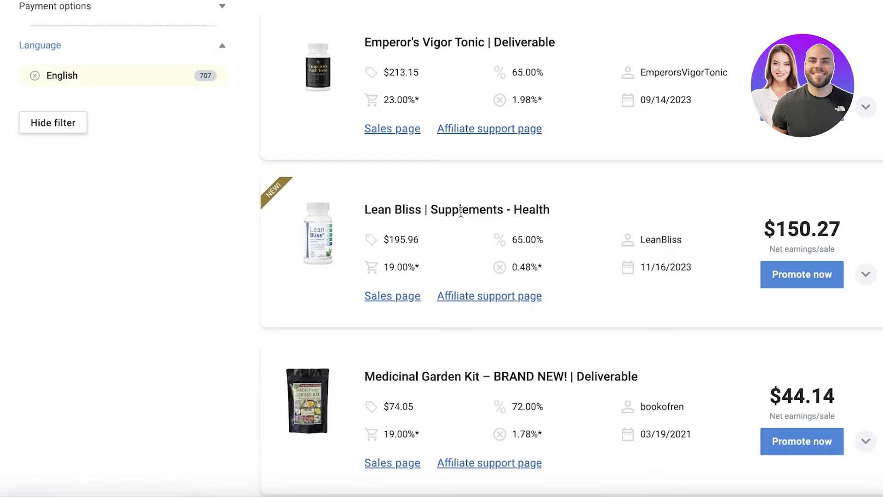
scroll(322, 240, "down", 4)
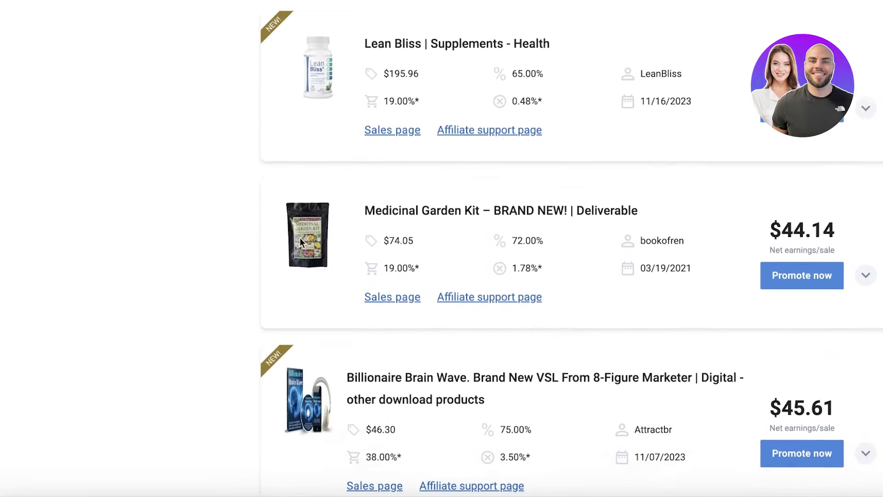
scroll(391, 210, "up", 1)
left_click(321, 232)
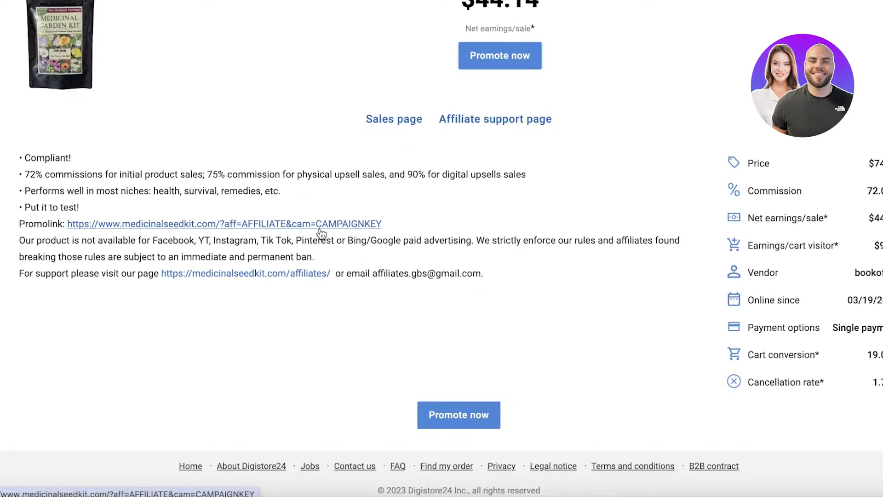
- Read the Medicinal Garden Kit's commission and advertising terms and start promoting the product
scroll(328, 236, "up", 3)
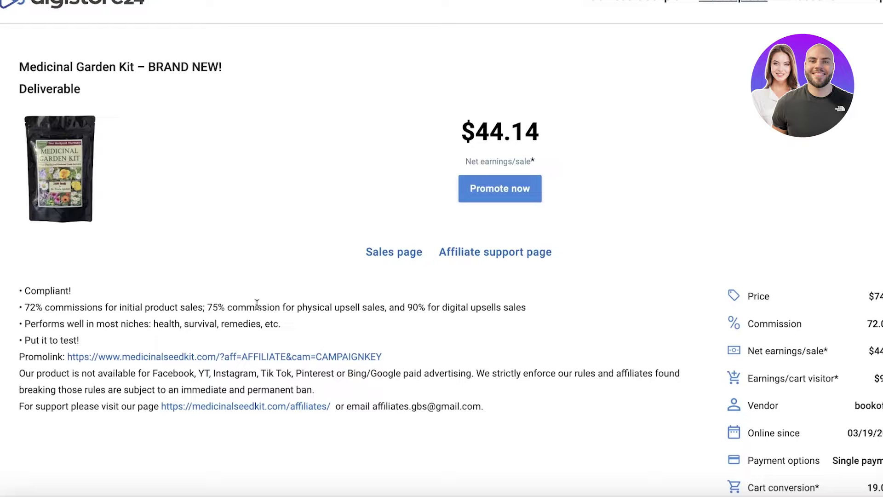
scroll(468, 317, "down", 1)
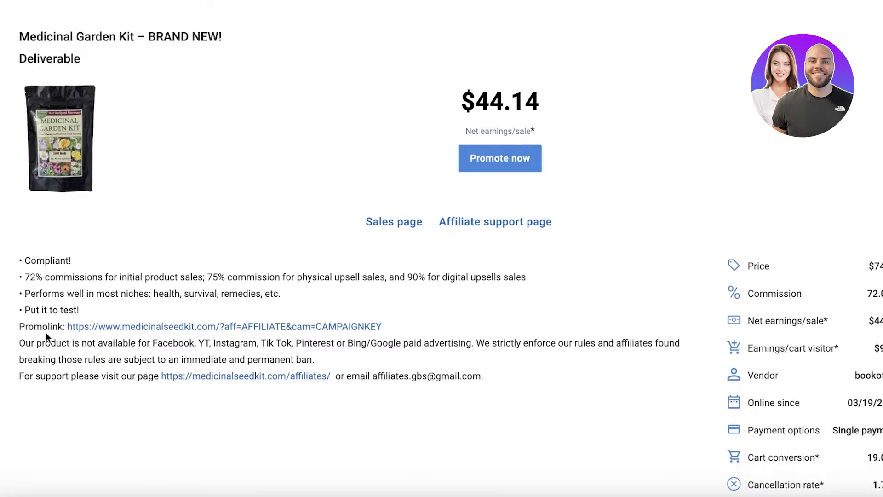
scroll(239, 301, "down", 3)
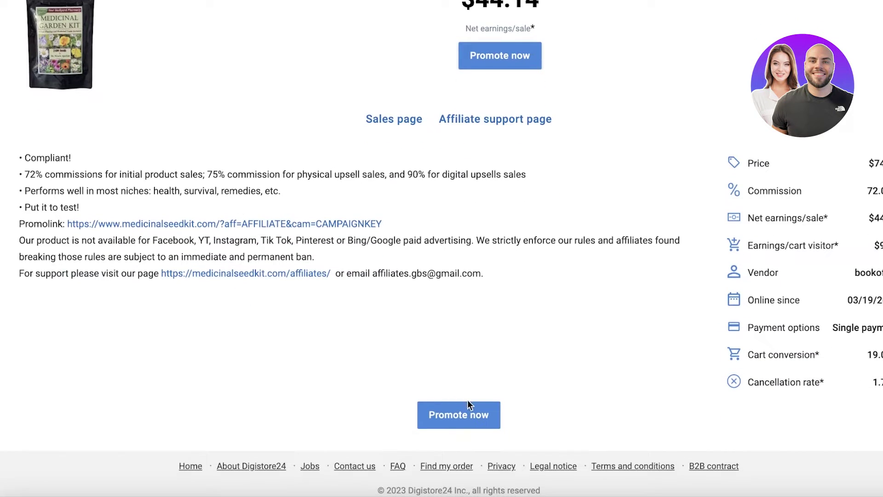
left_click(469, 416)
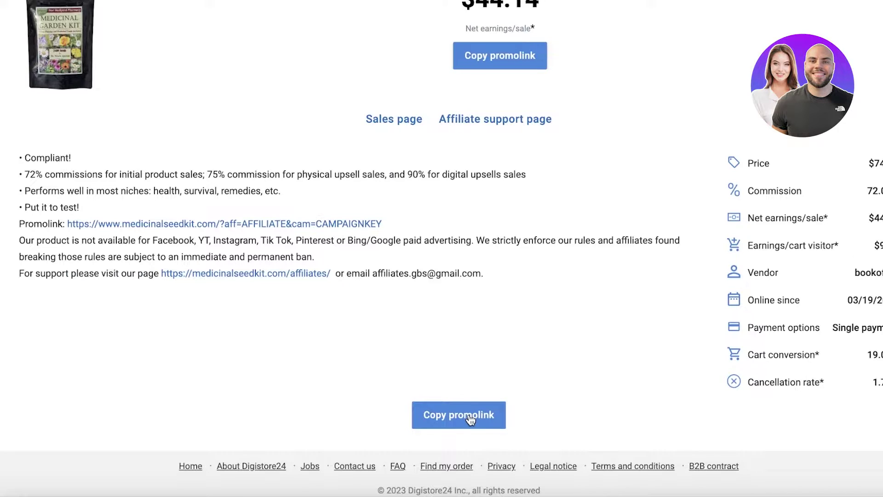
- Open the Medicinal Garden Kit's sales page and read through its video section, author story and herb descriptions
scroll(460, 213, "up", 4)
scroll(487, 184, "down", 4)
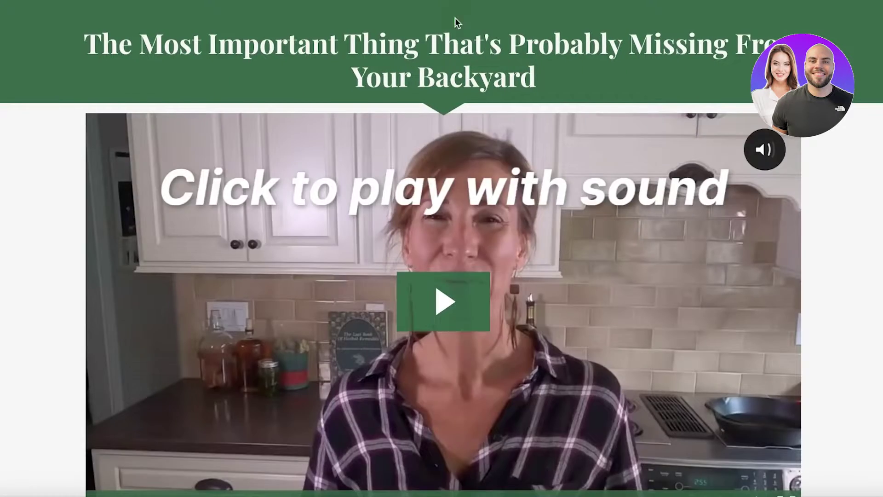
scroll(578, 109, "down", 7)
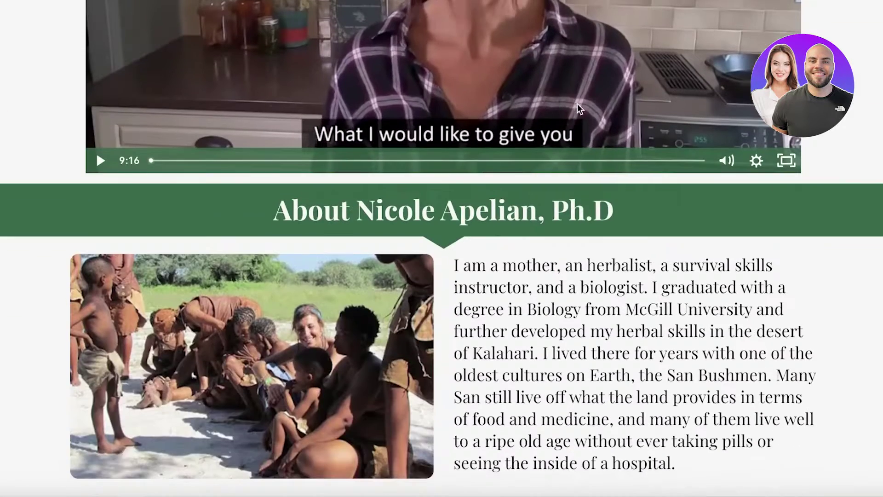
scroll(578, 103, "down", 12)
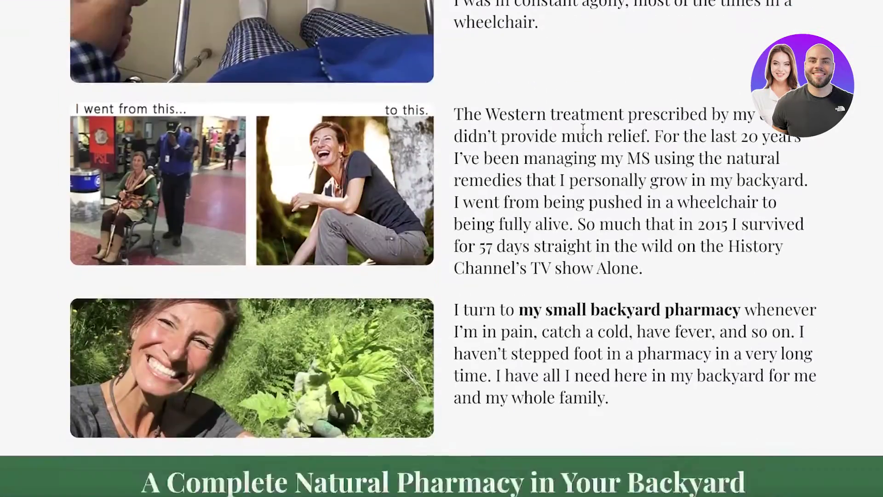
scroll(583, 128, "down", 20)
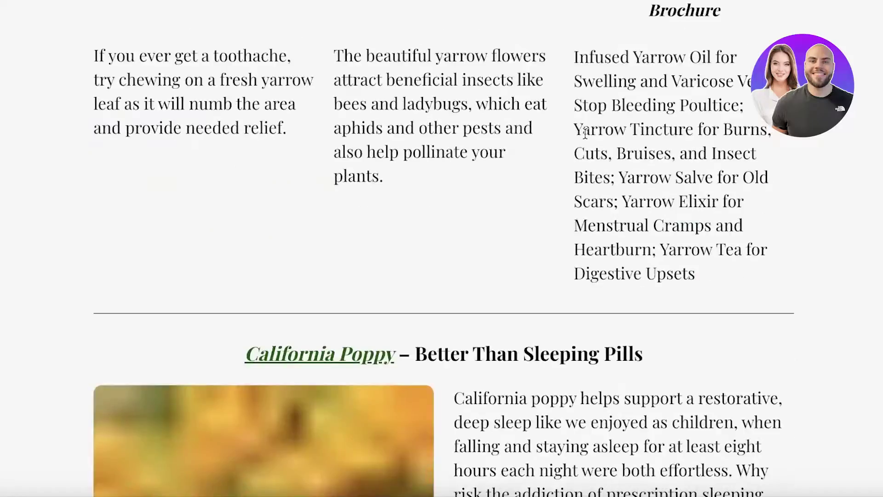
scroll(585, 133, "down", 20)
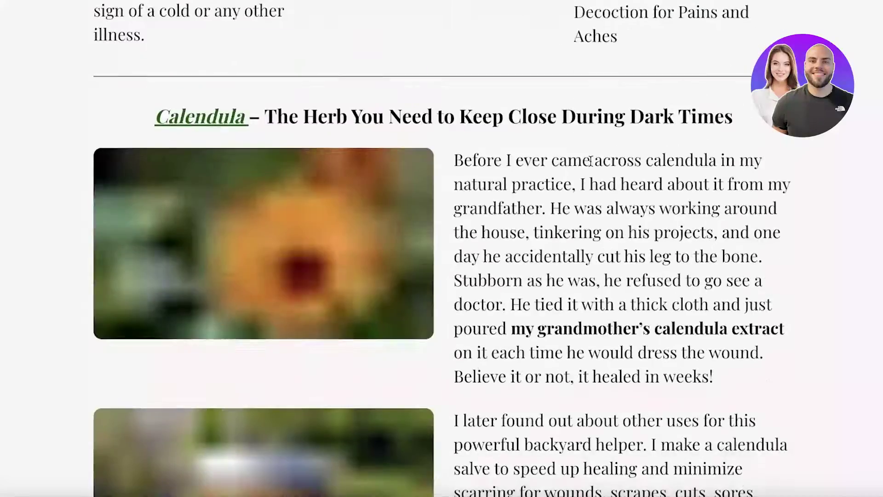
scroll(590, 161, "down", 15)
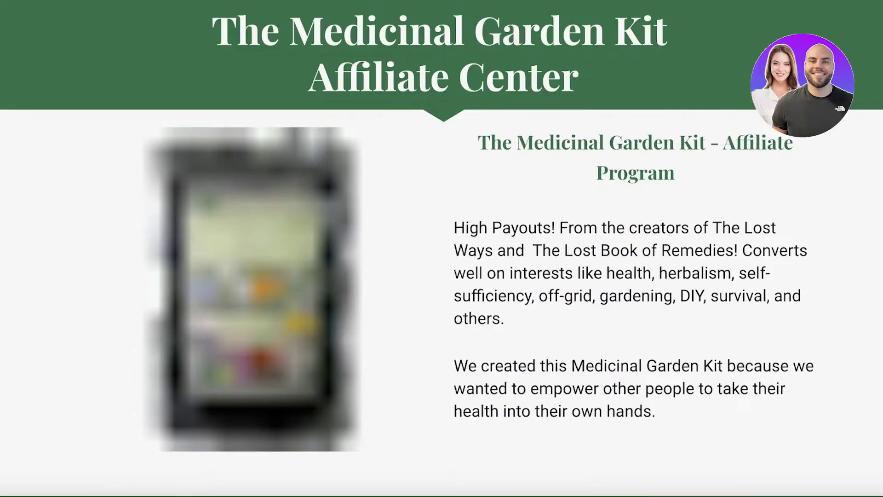
- From the sample emails in the kit's Affiliate Center, save the photo of the package with the herbal guide to the Desktop as unnamed.jpg
scroll(548, 202, "down", 20)
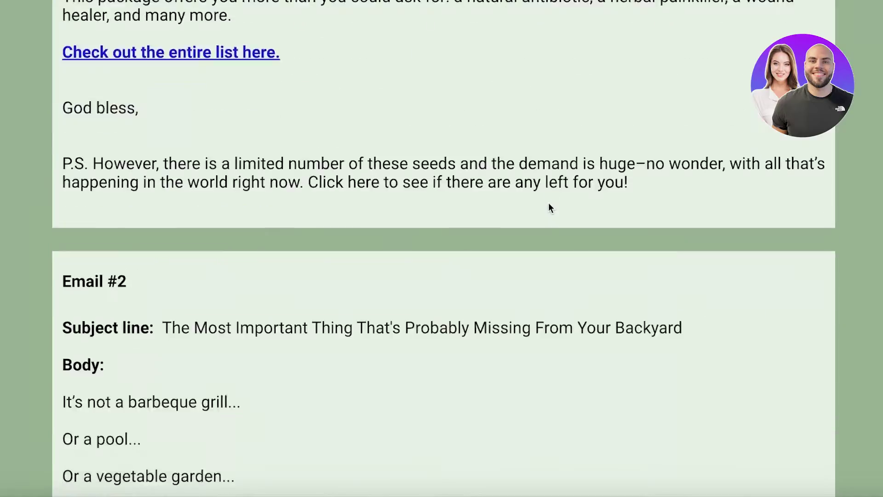
scroll(548, 202, "down", 10)
scroll(548, 203, "up", 2)
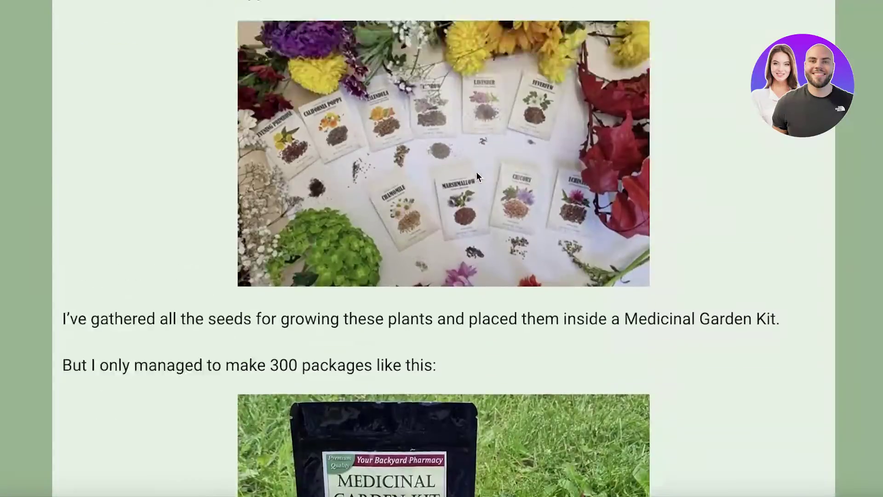
scroll(477, 172, "down", 7)
right_click(459, 171)
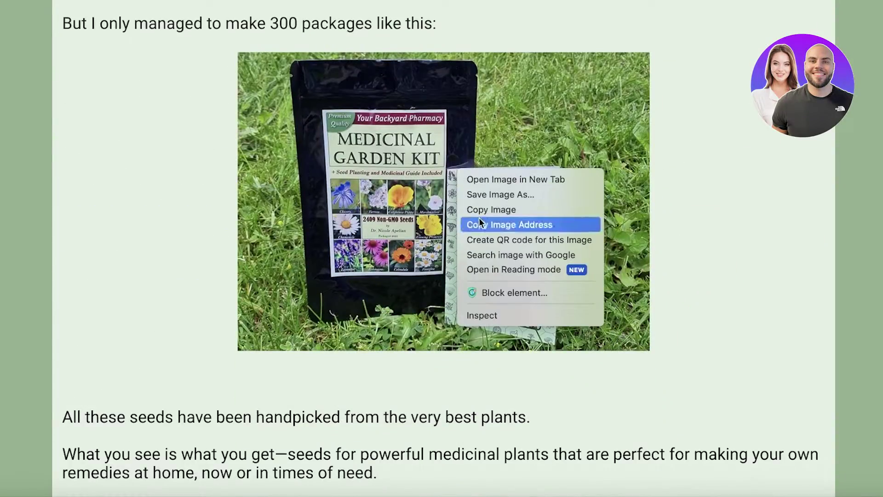
left_click(476, 195)
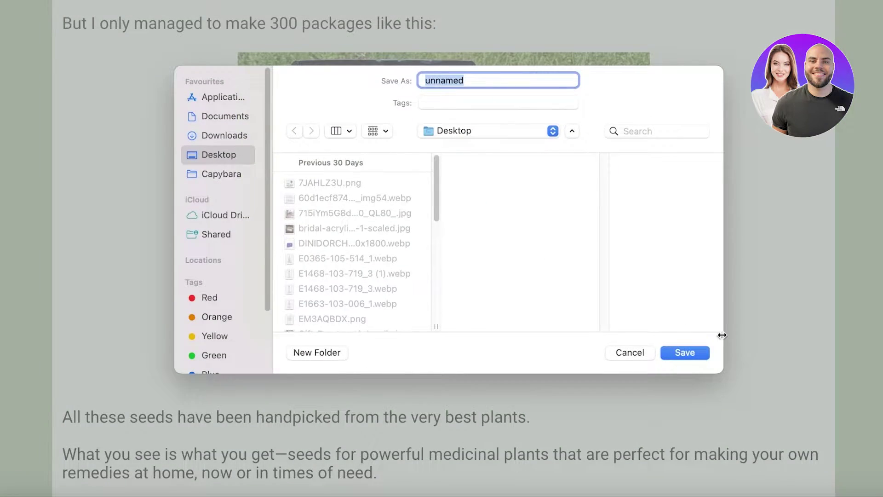
left_click(682, 353)
- Save the photo of the seed packets surrounded by flowers from the sample email to the Desktop
scroll(460, 226, "up", 8)
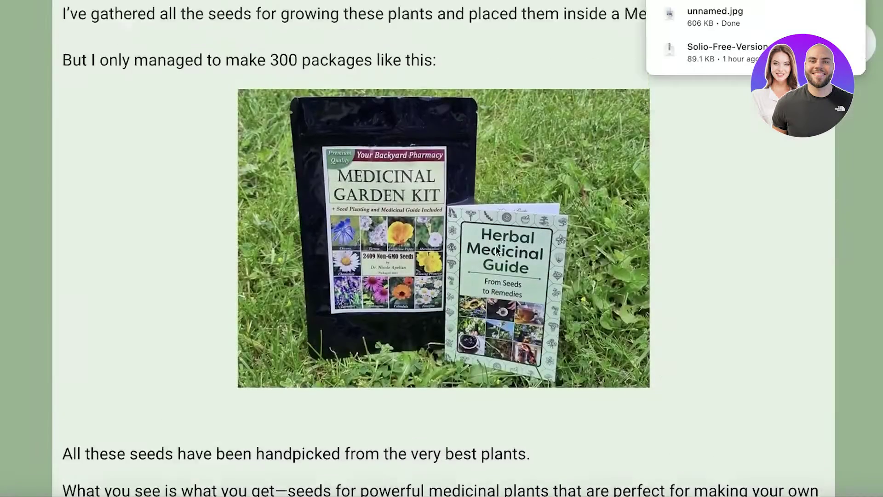
right_click(461, 223)
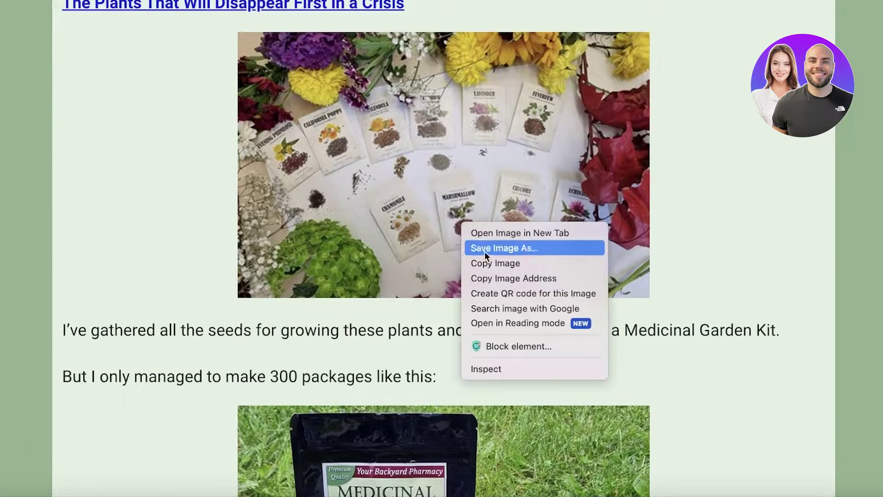
left_click(485, 249)
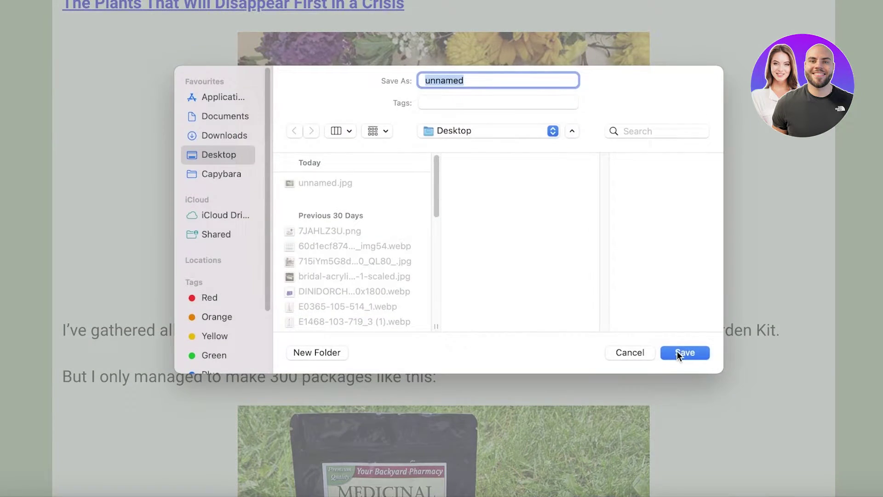
left_click(685, 343)
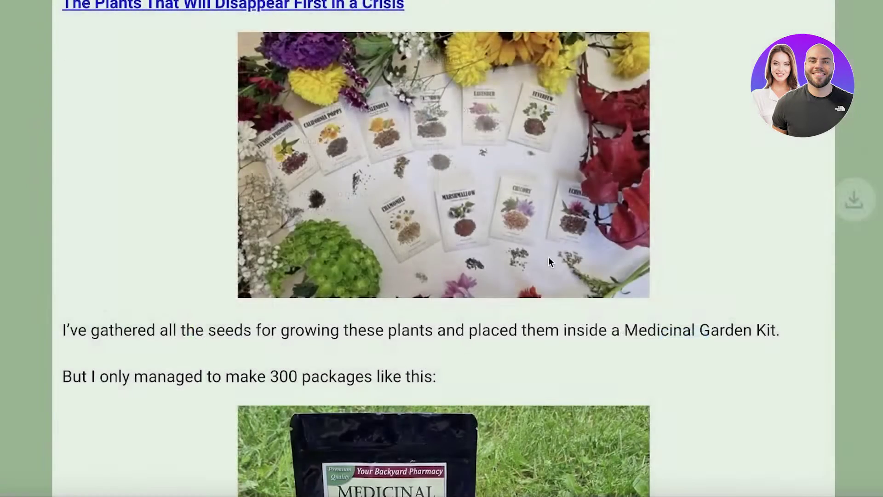
- Switch to Pinterest, open the business account's profile and examine its banner, description and created pins
scroll(549, 256, "up", 10)
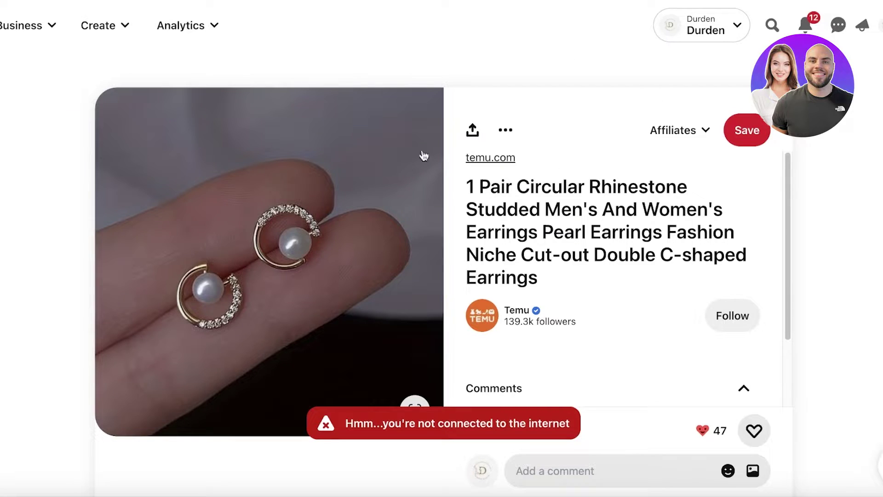
left_click(28, 25)
left_click(51, 67)
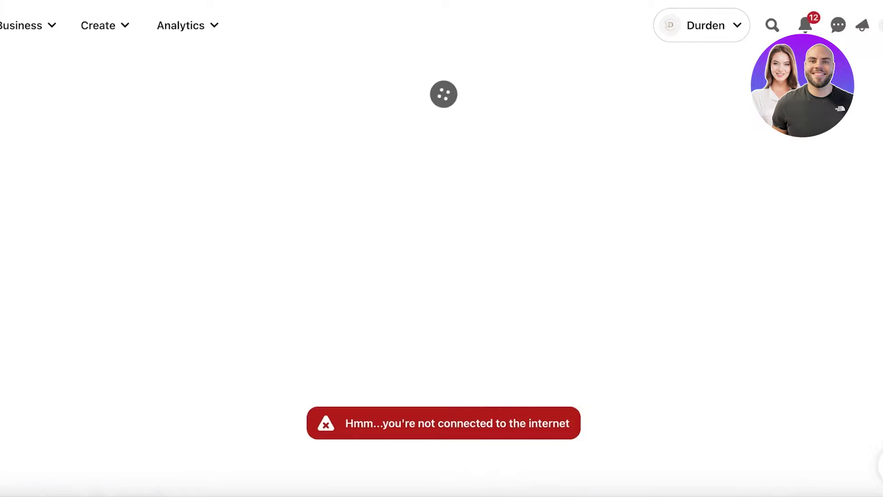
left_click(879, 26)
scroll(808, 170, "down", 7)
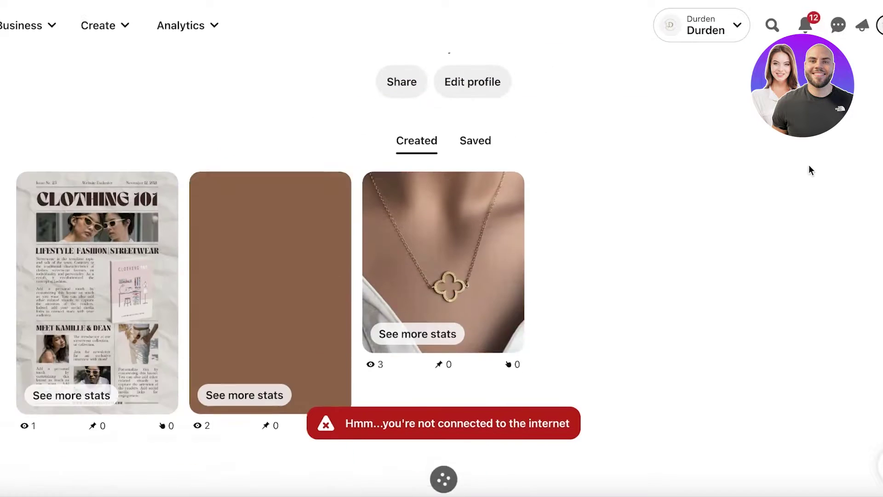
scroll(799, 173, "up", 1)
scroll(846, 125, "up", 8)
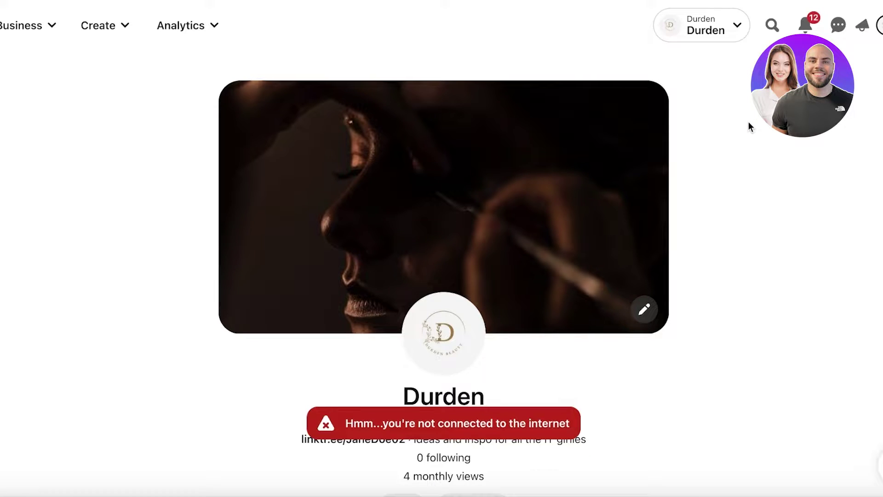
scroll(749, 122, "down", 8)
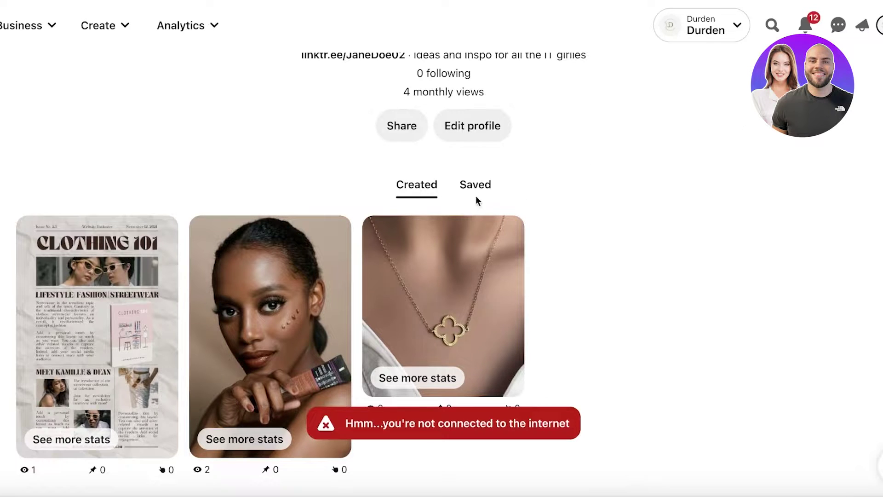
scroll(475, 195, "up", 8)
scroll(487, 169, "down", 7)
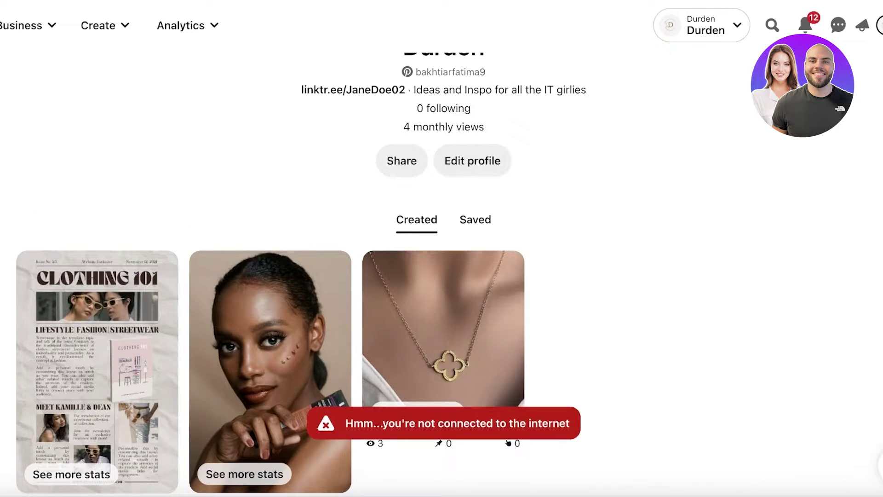
left_click(879, 25)
left_click(703, 37)
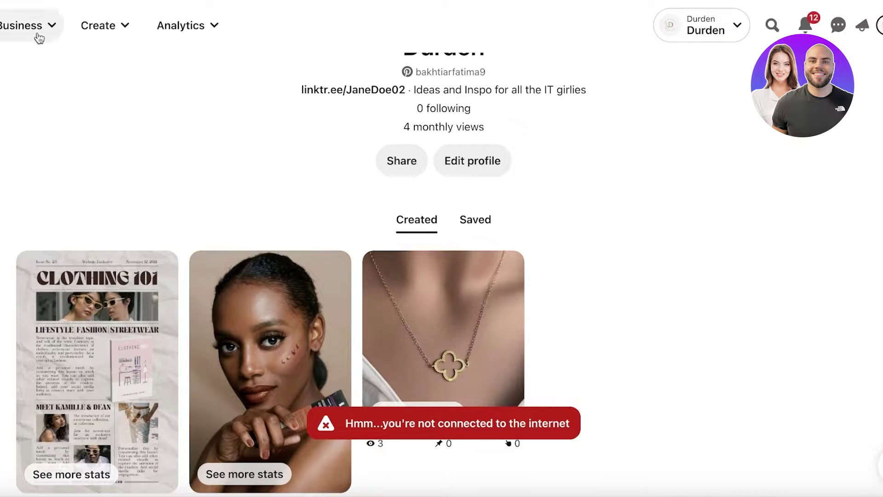
left_click(90, 27)
left_click(834, 199)
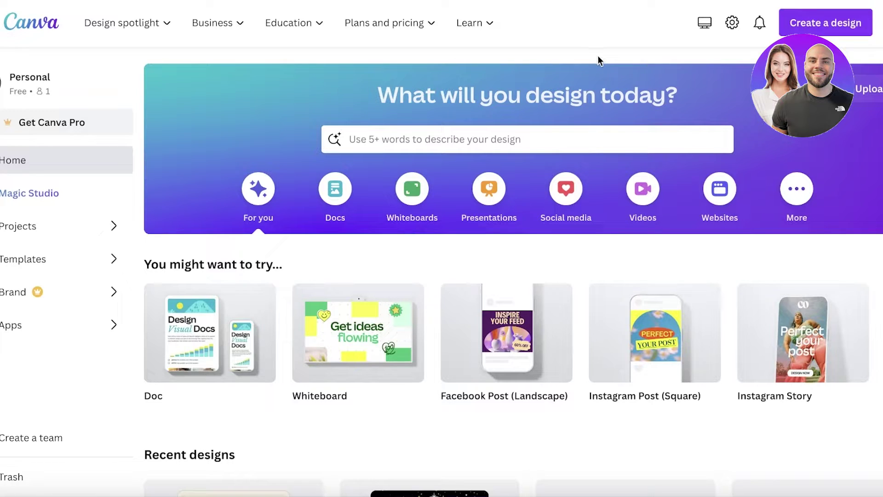
- Switch to Canva, search the templates for "pinterest" and browse the pin designs
left_click(654, 131)
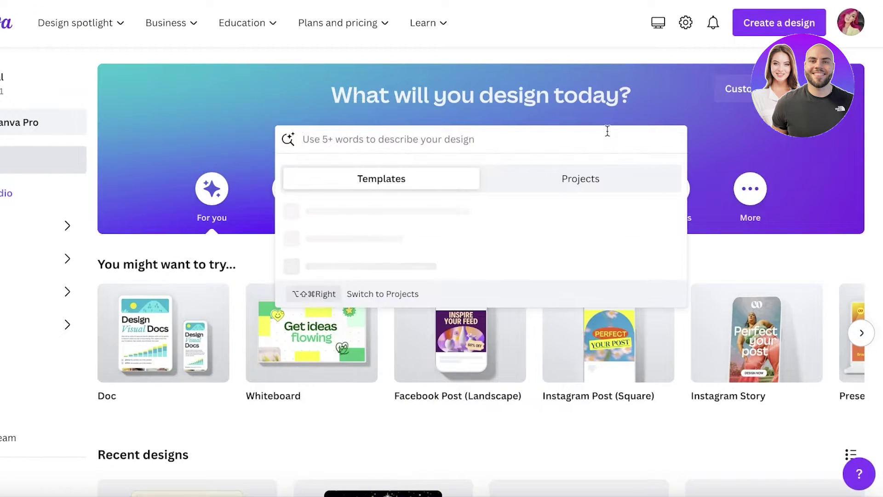
type("pint")
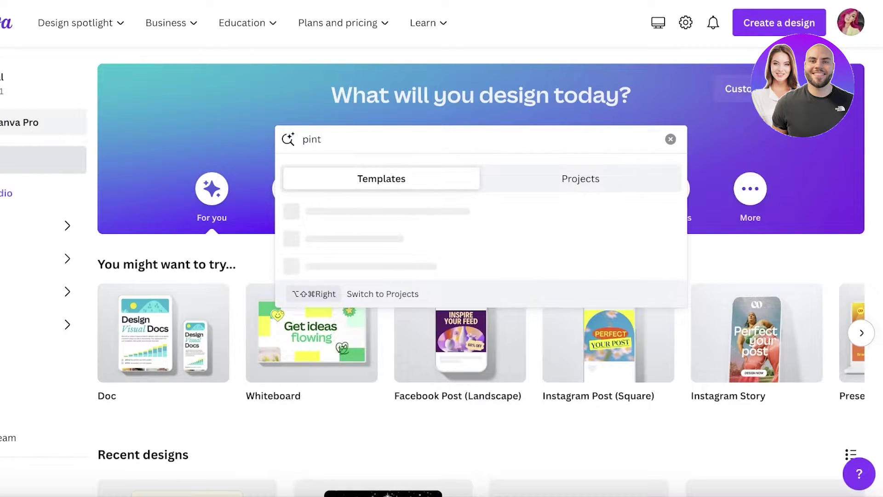
key("Return")
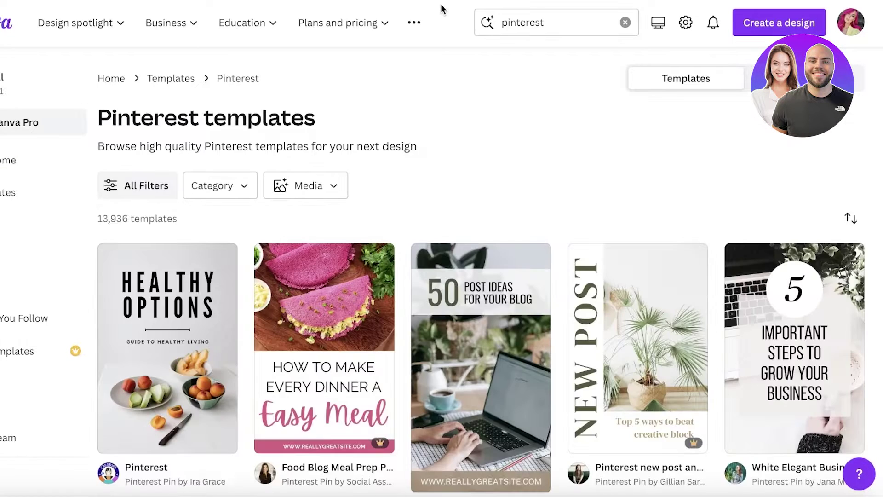
scroll(478, 254, "down", 7)
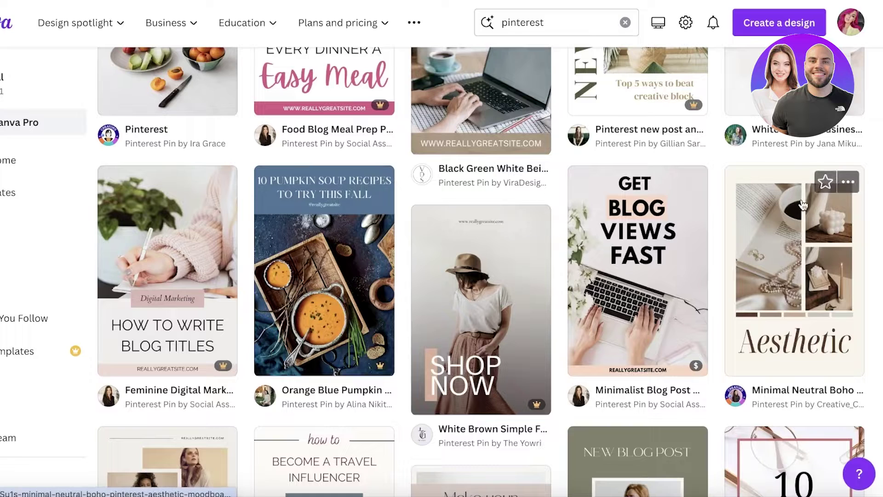
scroll(479, 125, "up", 2)
scroll(479, 125, "up", 3)
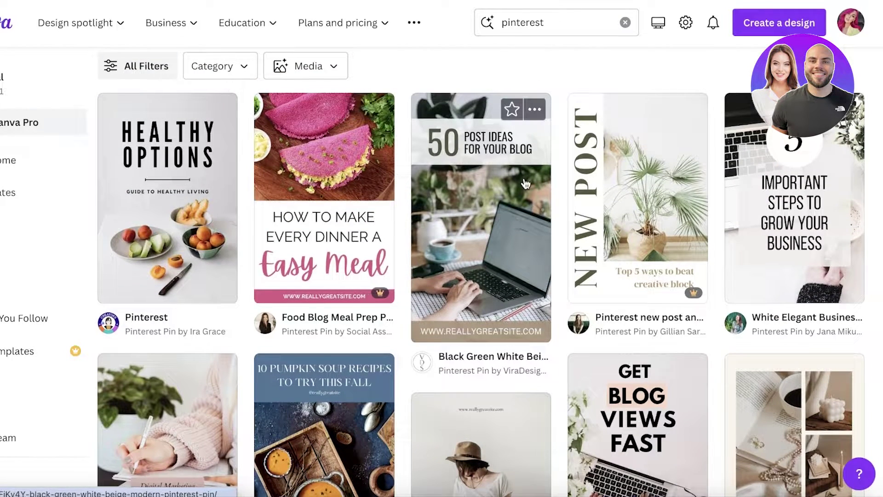
scroll(813, 226, "down", 1)
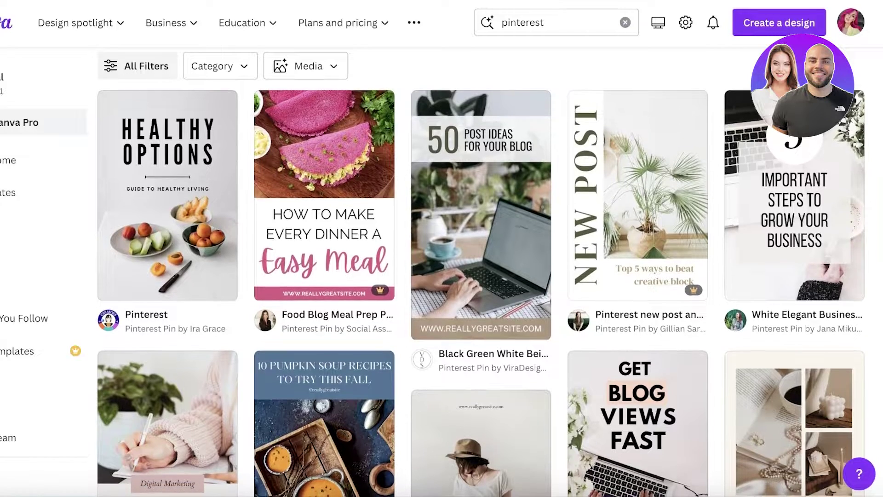
scroll(813, 220, "down", 8)
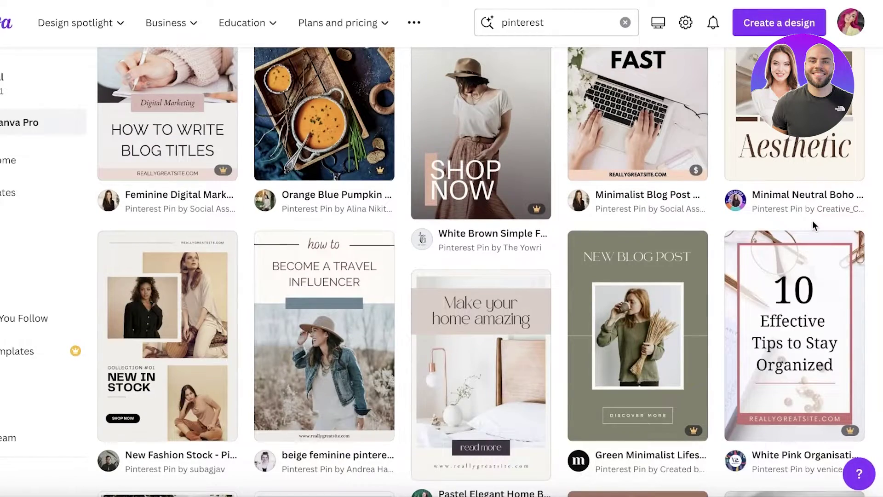
scroll(813, 220, "down", 8)
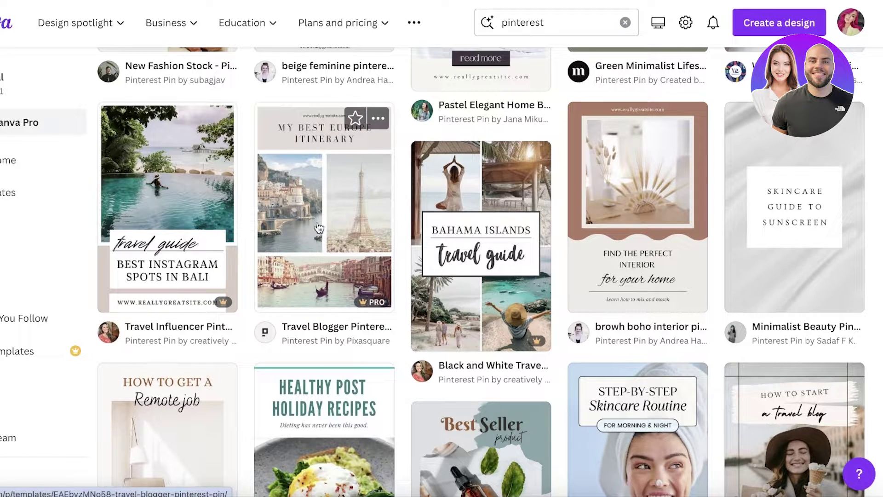
left_click(478, 241)
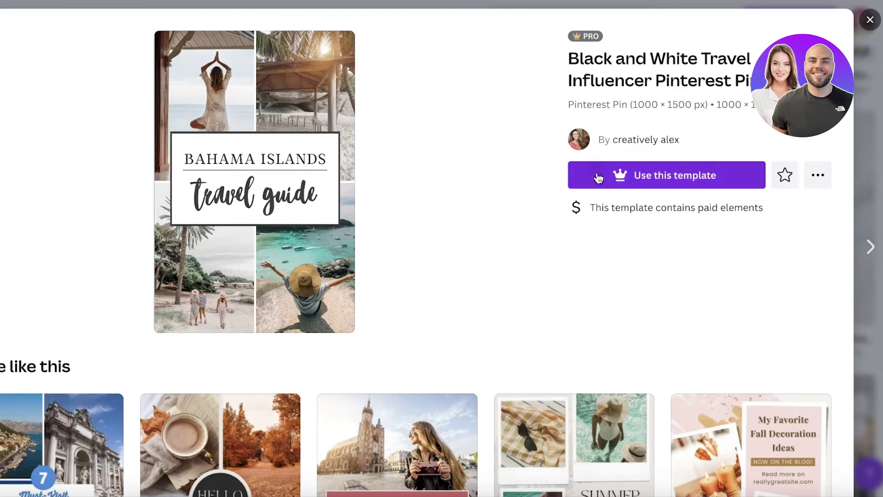
left_click(598, 179)
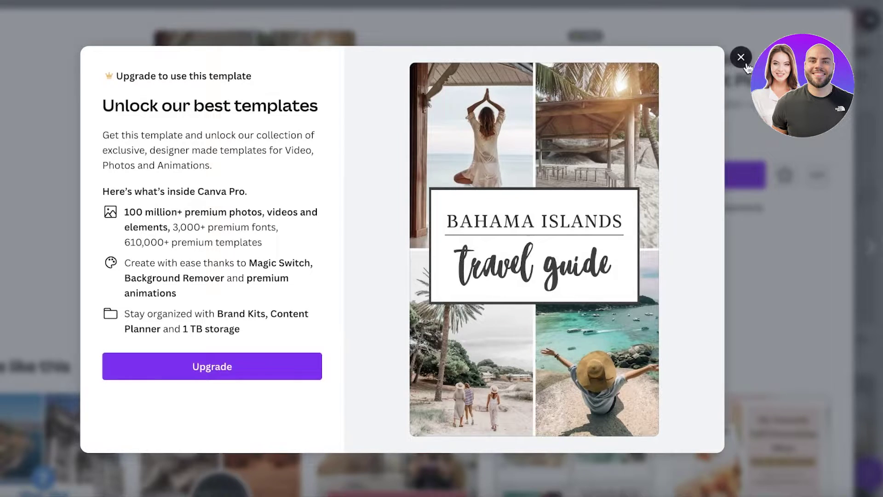
left_click(742, 58)
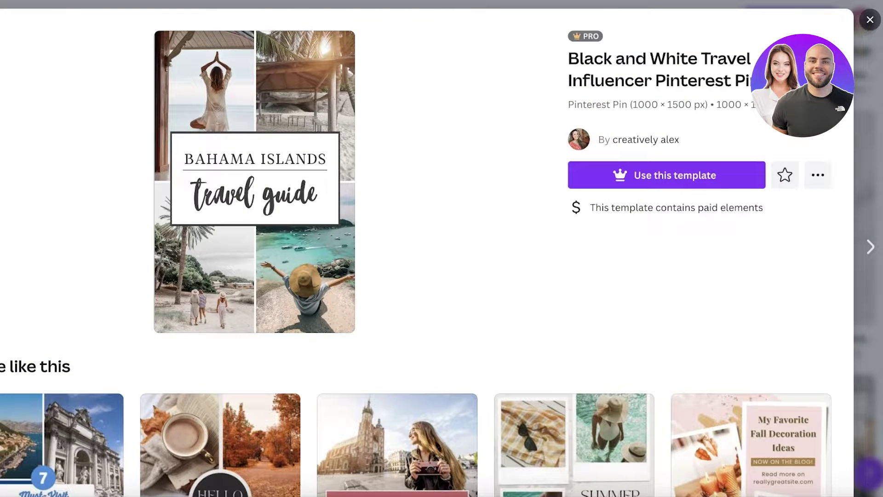
left_click(872, 106)
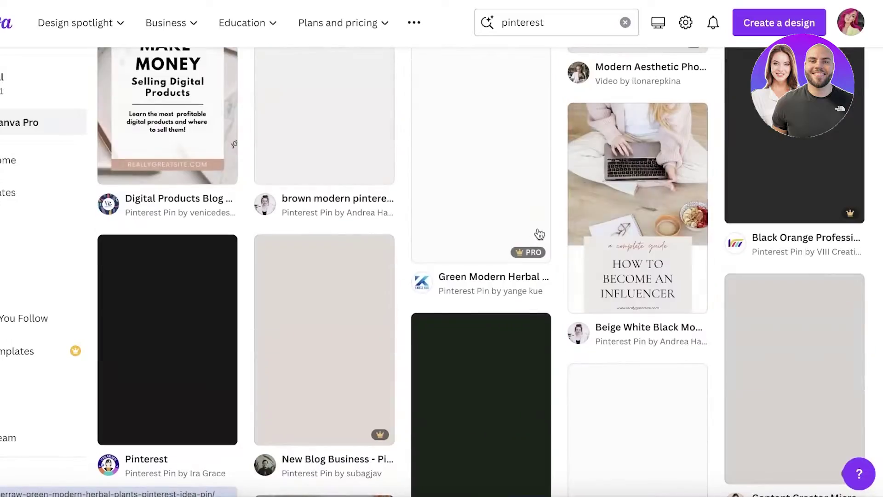
- Find the orange, black and white autumn pumpkin and coffee collage template and start a design from it
scroll(166, 295, "down", 9)
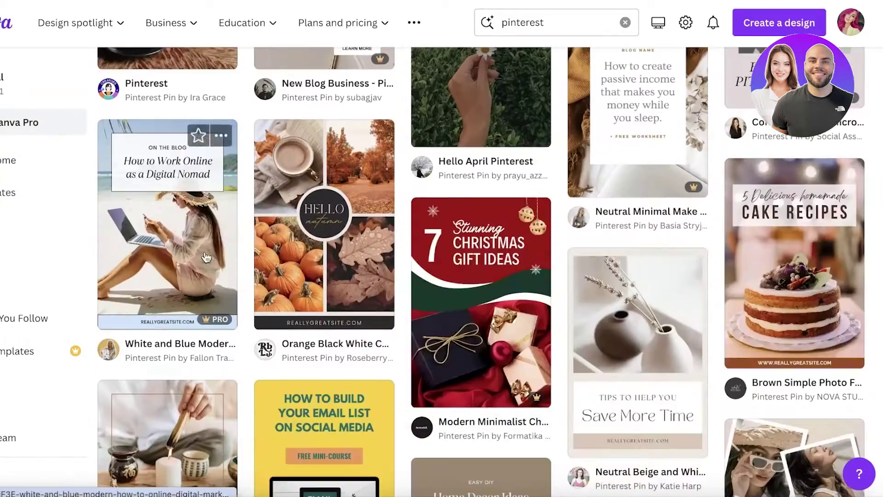
left_click(306, 197)
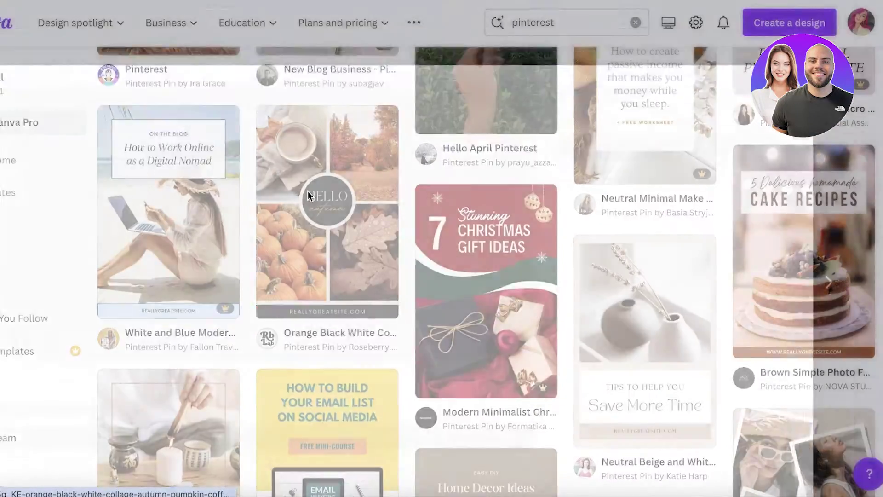
left_click(738, 192)
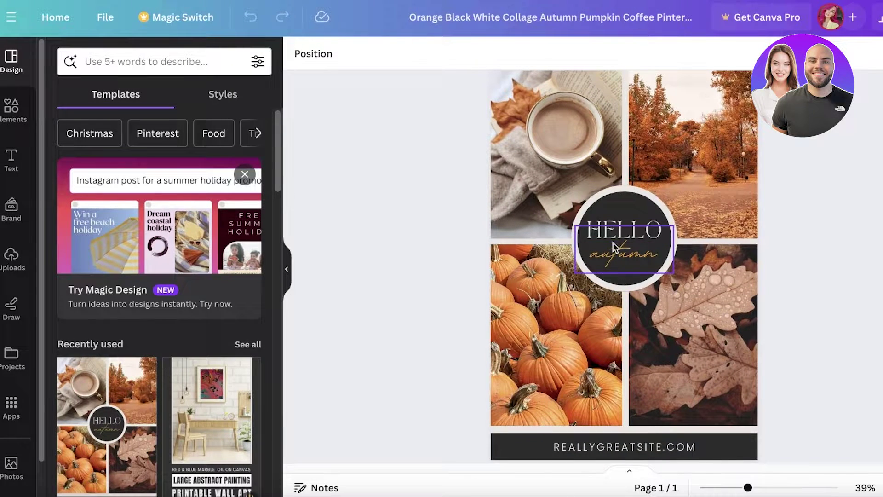
- Replace the word HELLO in the central circle with "THE BEST" and reduce its font size to 38.9
left_click(615, 238)
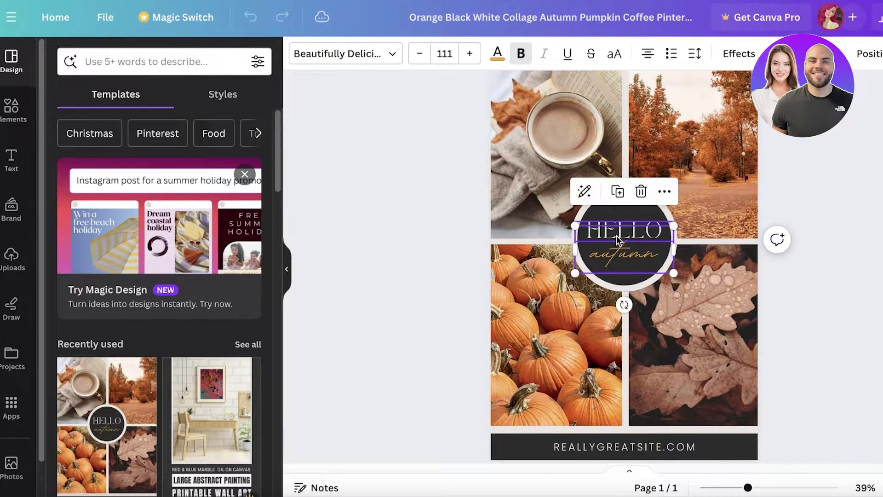
double_click(616, 236)
type("T")
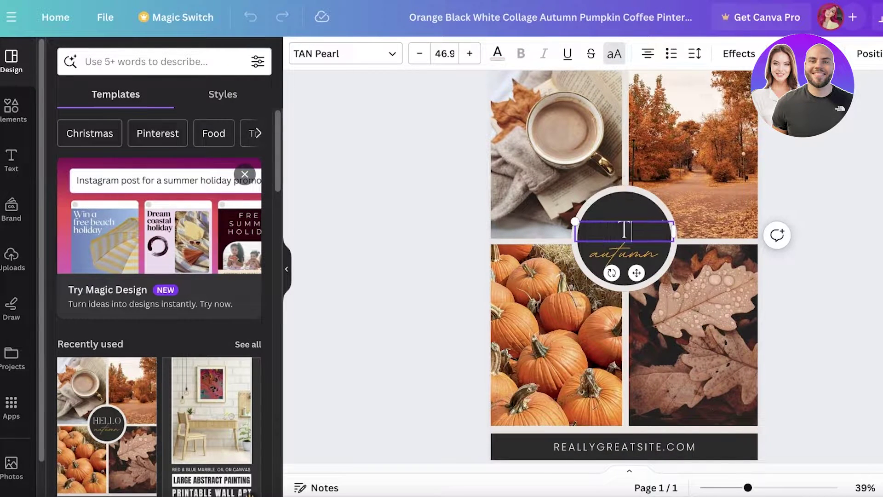
type("HE BEST")
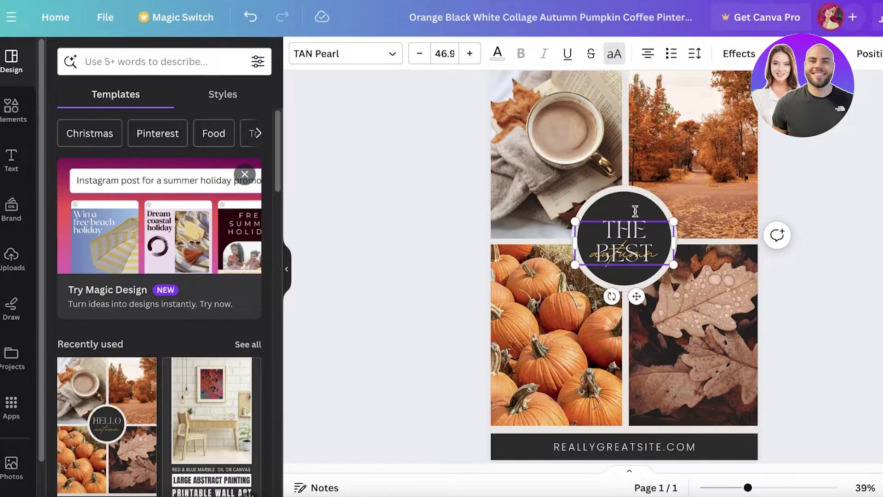
left_click(418, 55)
left_click(418, 56)
left_click(418, 55)
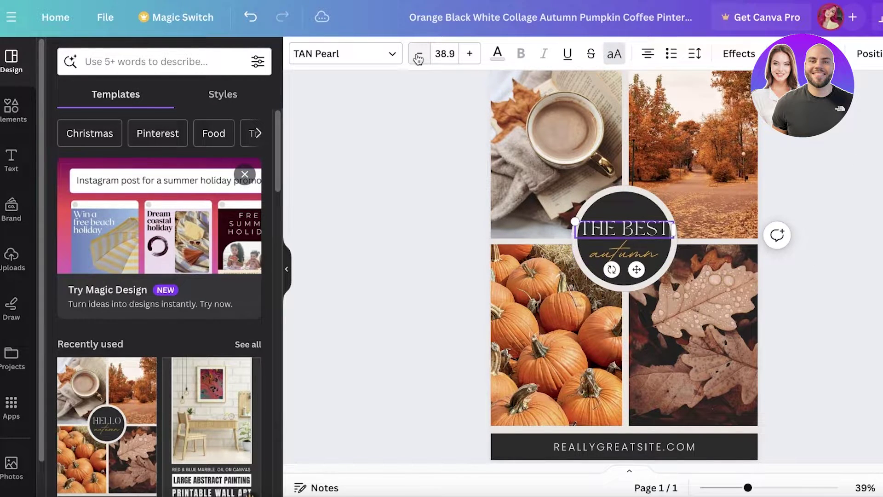
- Replace the script word "autumn" in the central circle with "tea"
left_click(624, 253)
double_click(624, 253)
key("BackSpace")
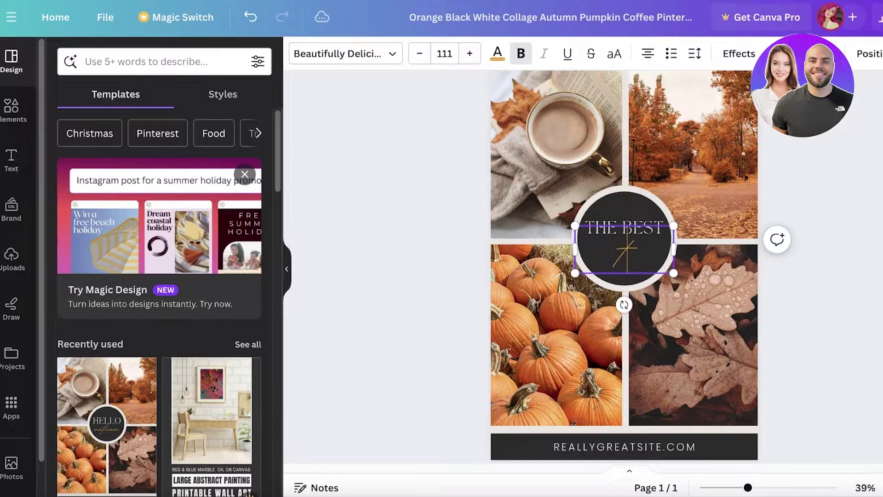
left_click(830, 166)
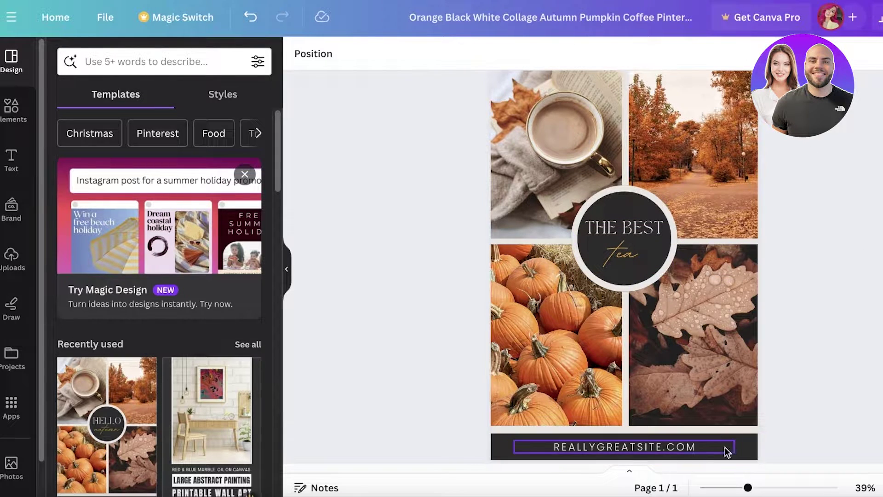
- Delete the REALLYGREATSITE.COM text from the dark band at the foot of the pin
left_click(699, 450)
left_click(692, 449)
key("Delete")
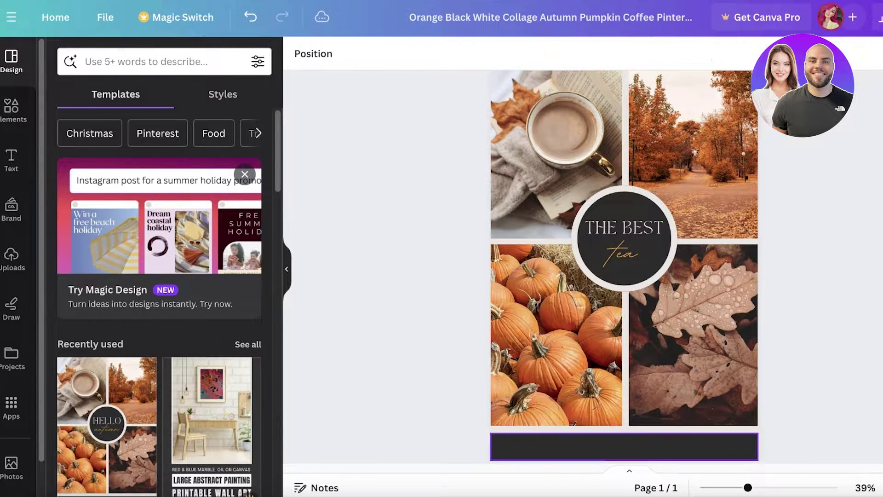
- Clear the coffee cup, autumn path and leaves photos from their collage frames
scroll(817, 156, "down", 2)
scroll(838, 172, "up", 3)
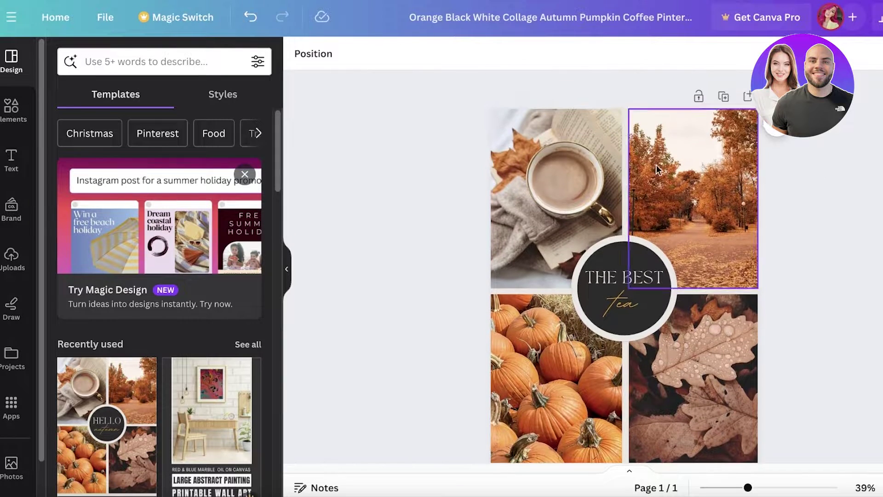
left_click(578, 156)
key("Delete")
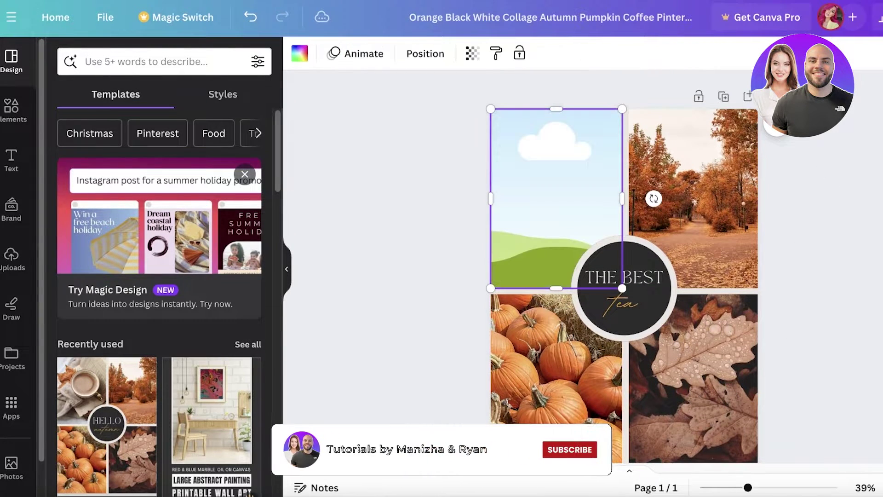
left_click(656, 167)
key("Delete")
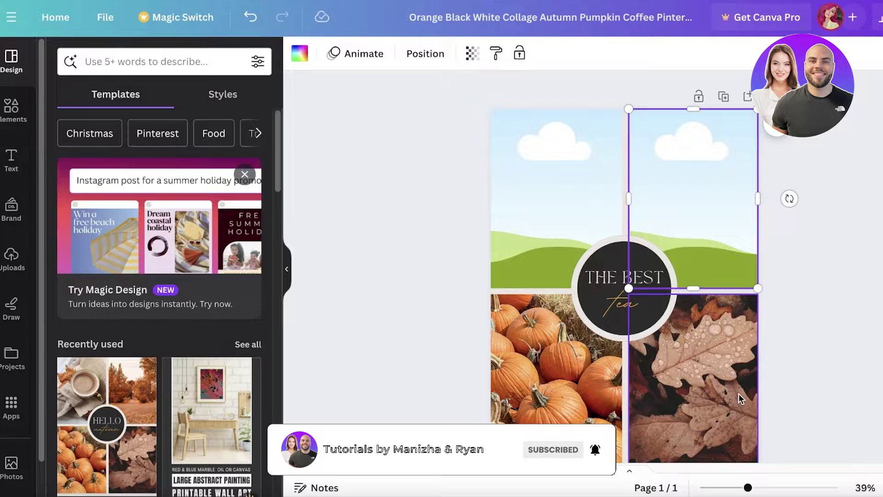
left_click(740, 396)
key("Delete")
- Delete the pumpkin photo from the collage and undo that deletion
left_click(526, 408)
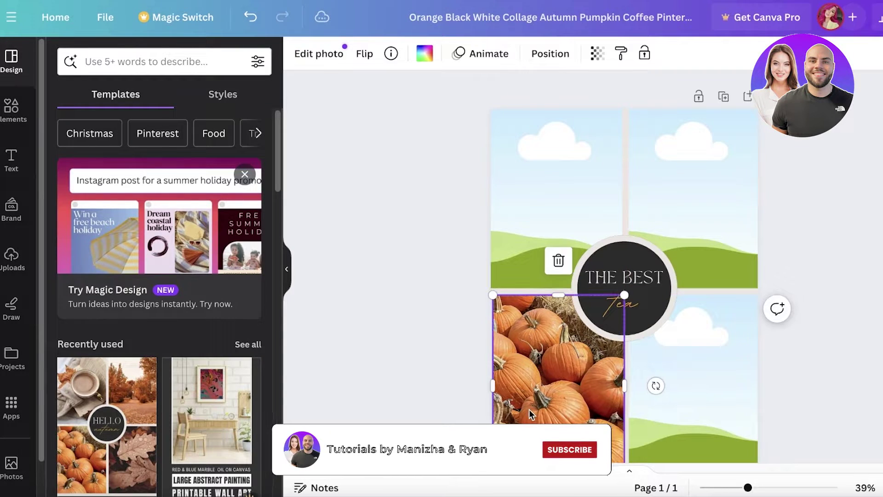
key("Delete")
left_click(250, 17)
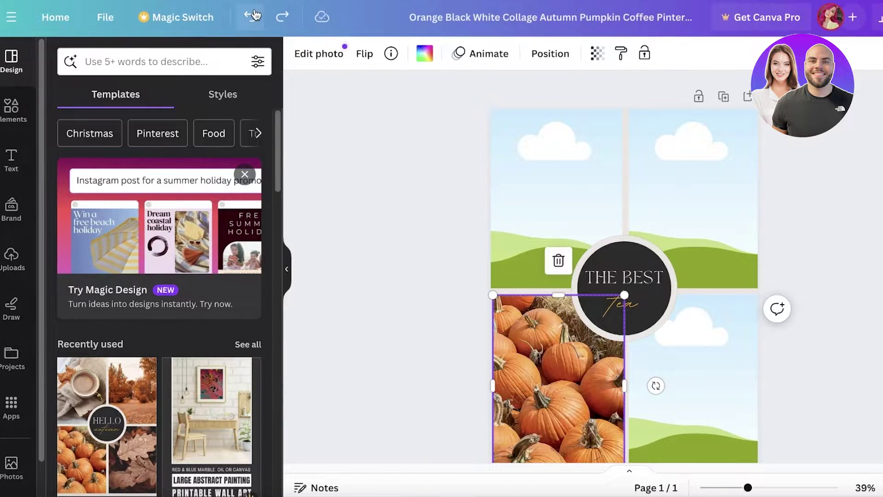
- Clear the pumpkin photo and fill the upper collage frames with the seed packets photo and the Medicinal Garden Kit and guide photo
key("Delete")
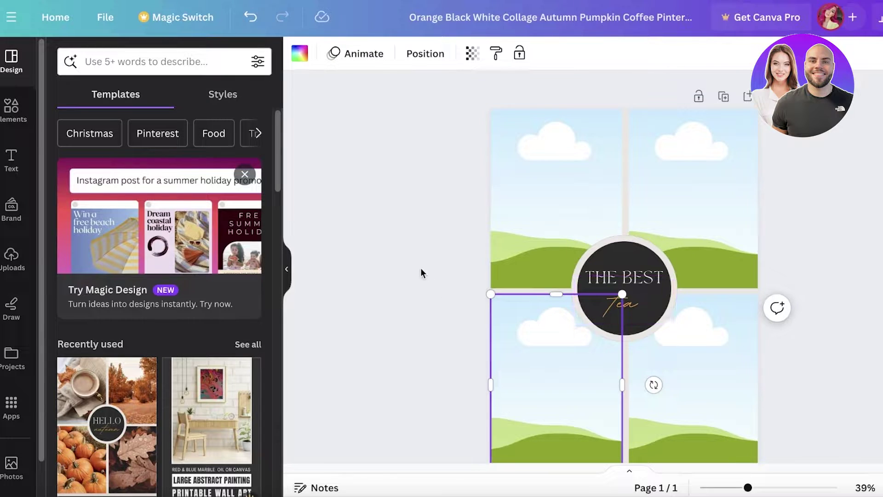
left_click(420, 272)
left_click_drag(723, 41, 591, 163)
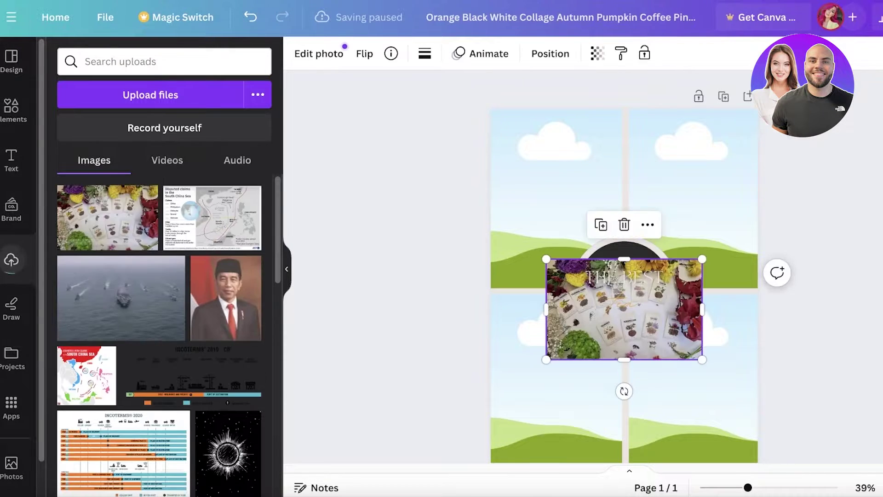
left_click_drag(736, 80, 87, 216)
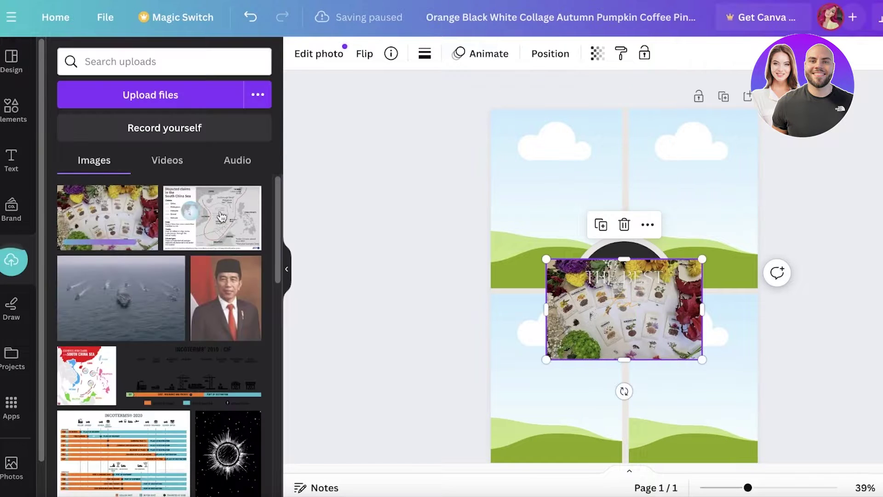
left_click_drag(644, 341, 543, 202)
left_click_drag(95, 240, 703, 220)
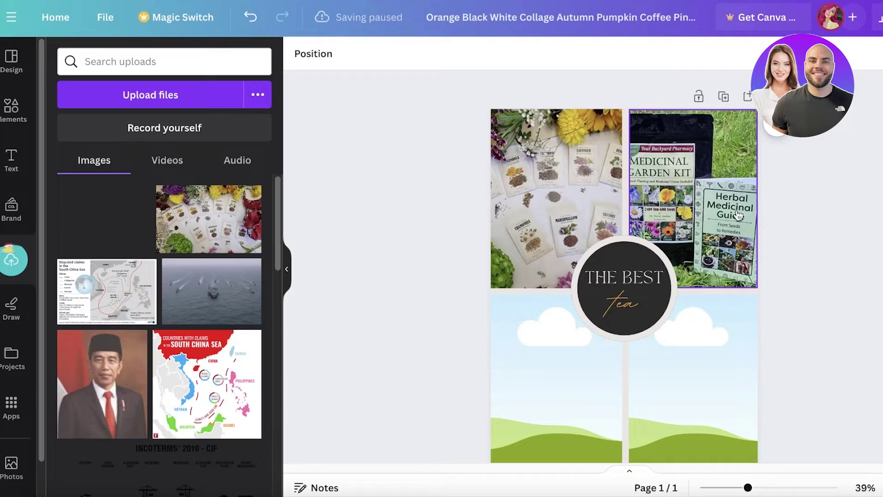
- Copy the sales page photo of the hand-held kit with fanned seed packets and paste it for the pin's lower-left collage frame
scroll(824, 175, "down", 3)
scroll(795, 162, "up", 1)
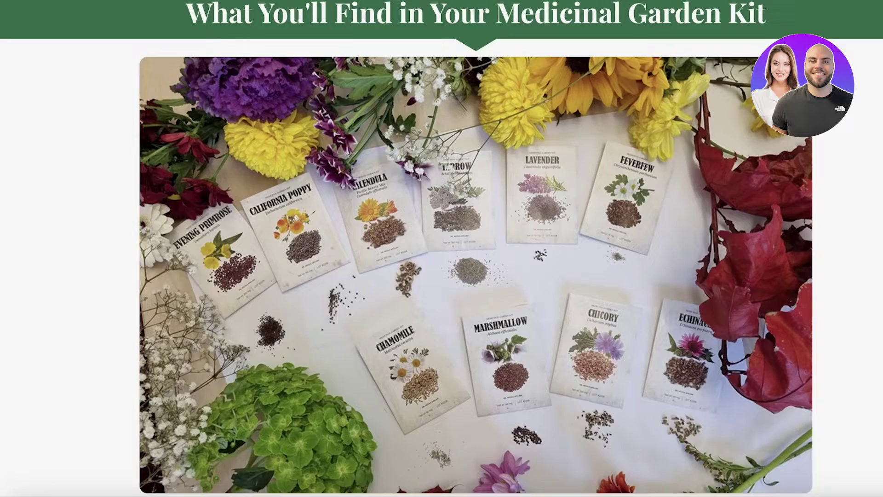
scroll(494, 178, "down", 15)
scroll(494, 178, "up", 8)
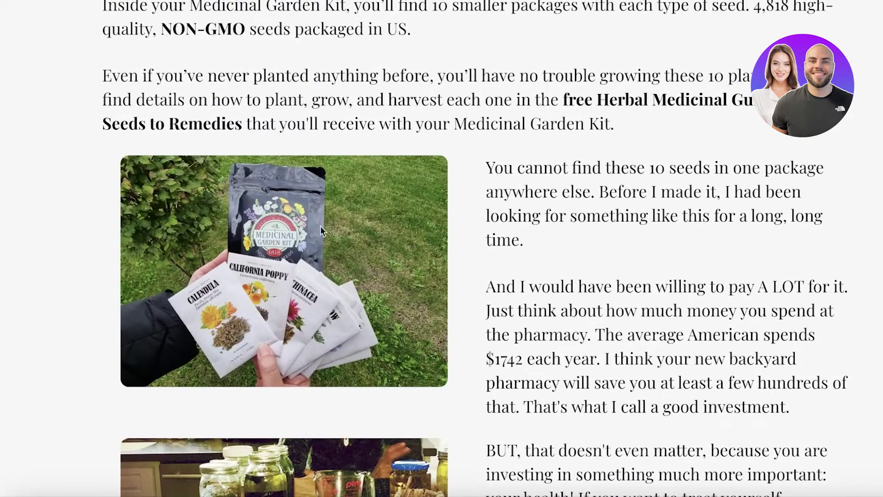
right_click(271, 237)
left_click(307, 277)
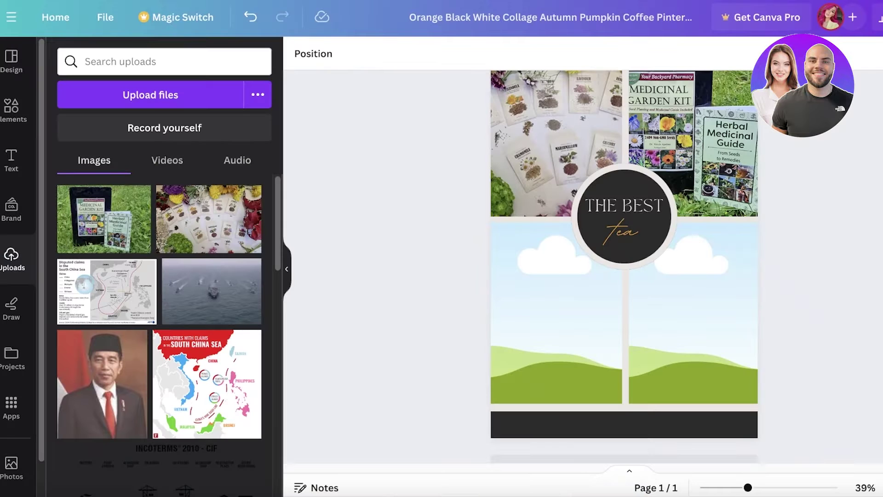
right_click(502, 273)
left_click(556, 208)
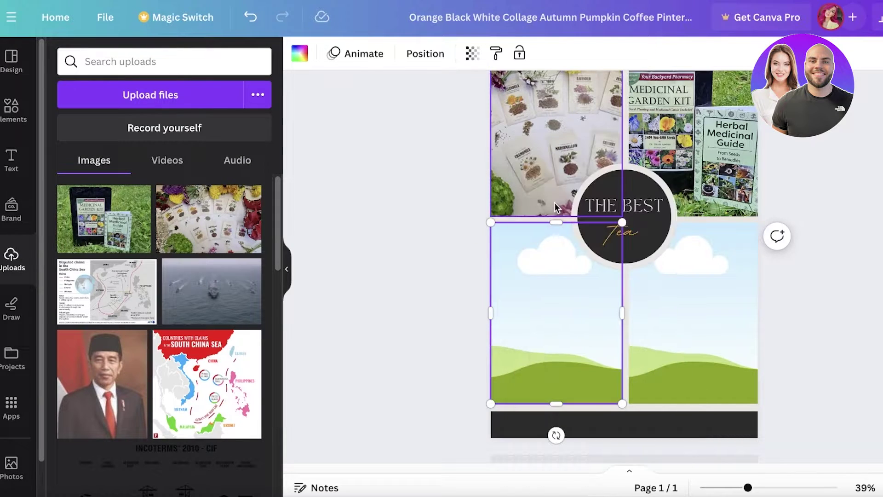
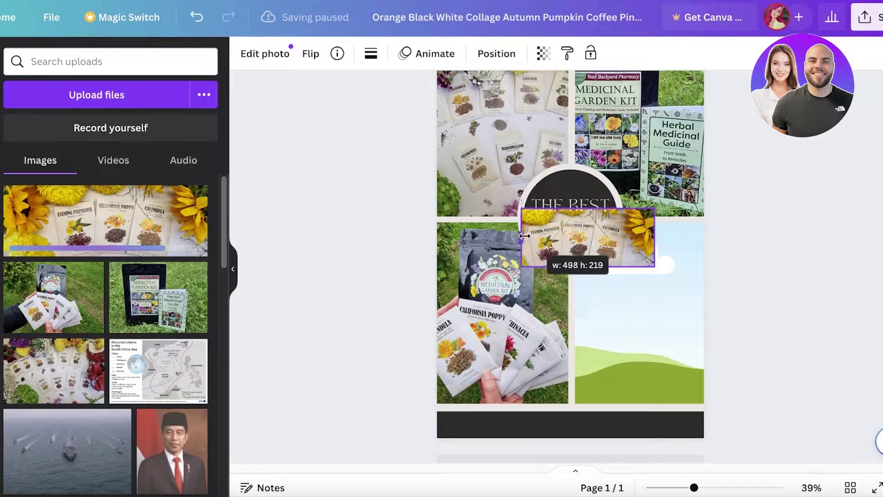
- Shrink the photo of seed packets between sunflowers and place it in the empty lower-right collage frame
left_click_drag(654, 235, 626, 235)
left_click_drag(587, 258, 649, 294)
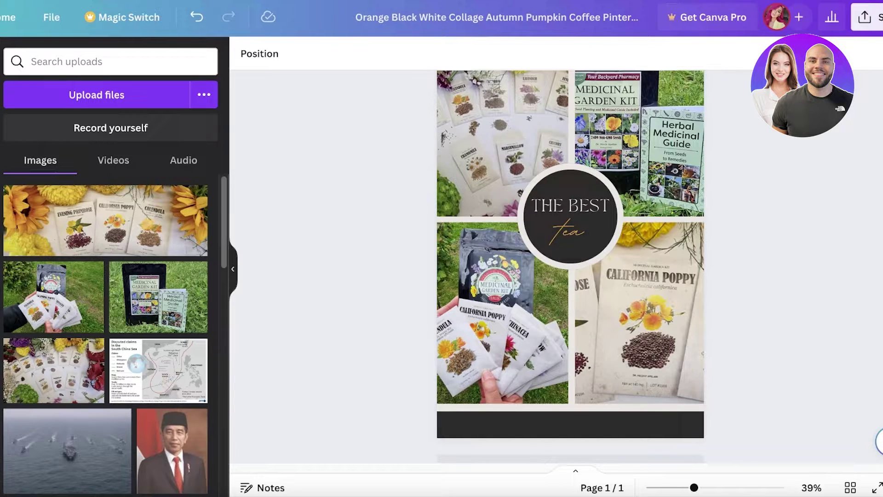
scroll(784, 319, "down", 2)
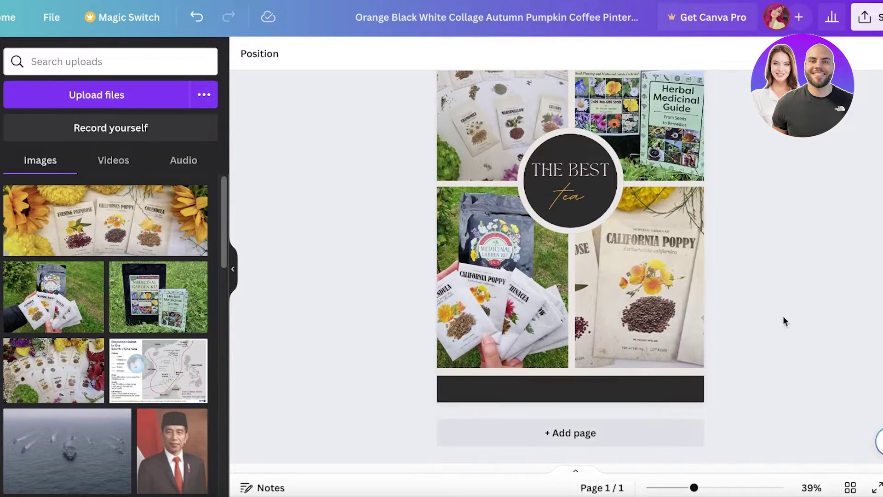
scroll(774, 305, "up", 3)
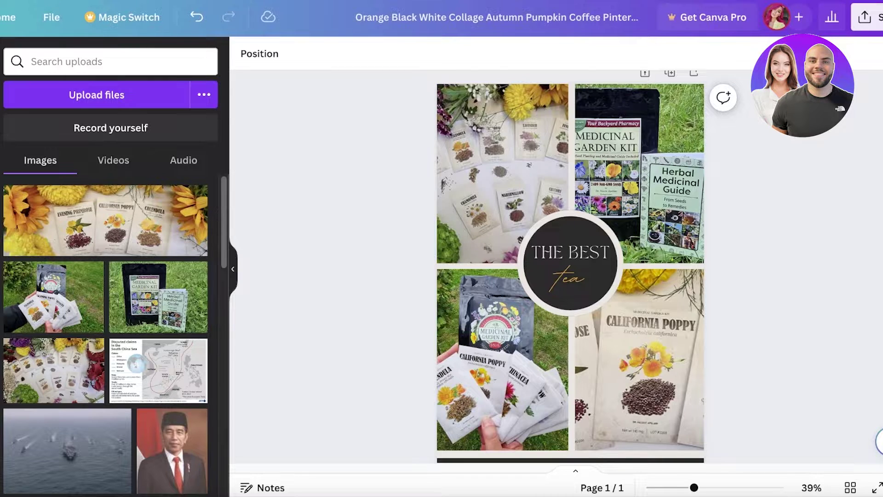
- Download the finished pin as a PNG at 1,000 × 1,500 px
left_click(865, 18)
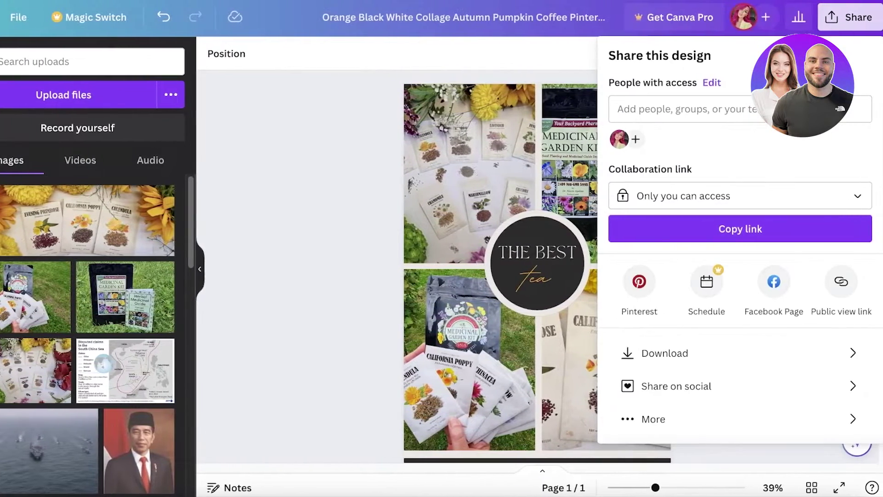
left_click(641, 358)
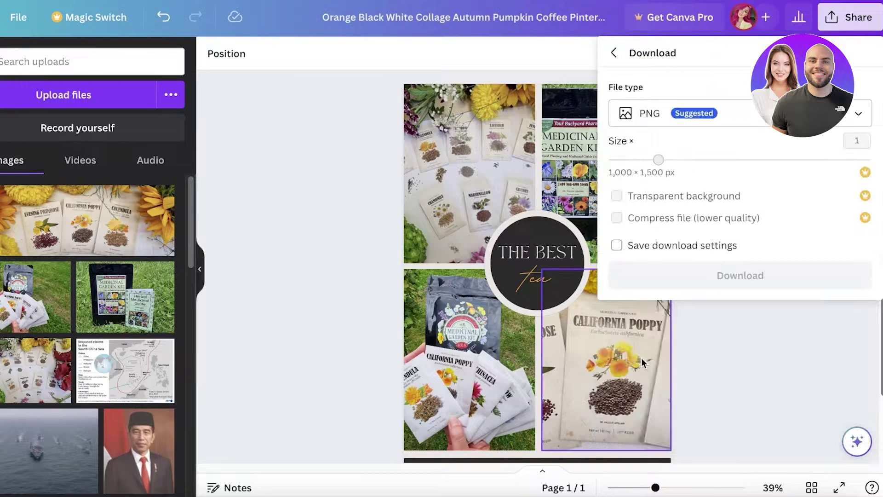
left_click(737, 277)
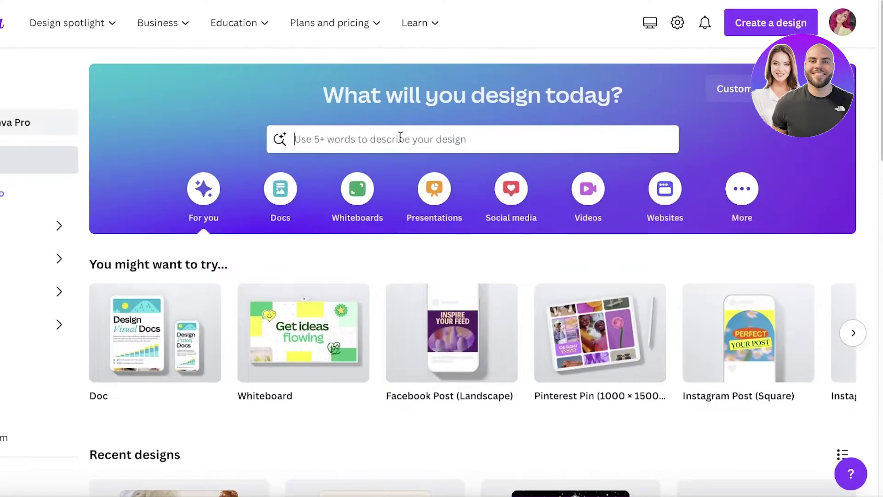
- Search the templates from the Canva home page for "pin"
left_click(400, 137)
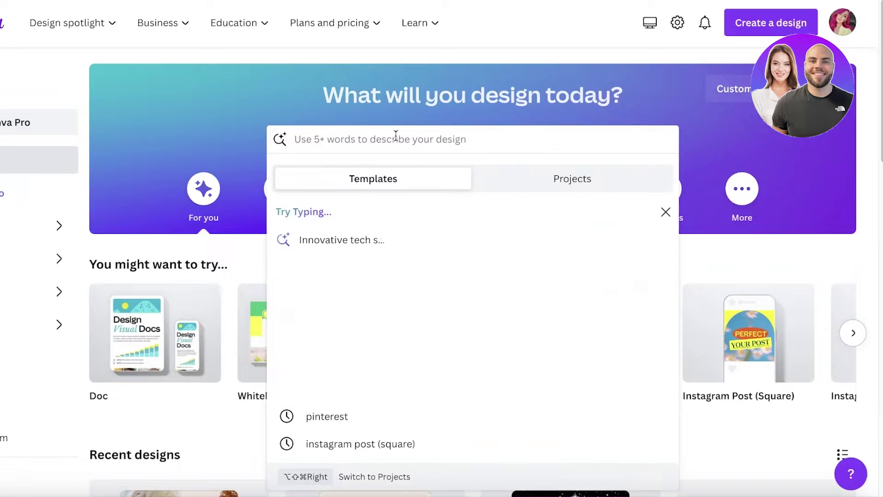
type("pin")
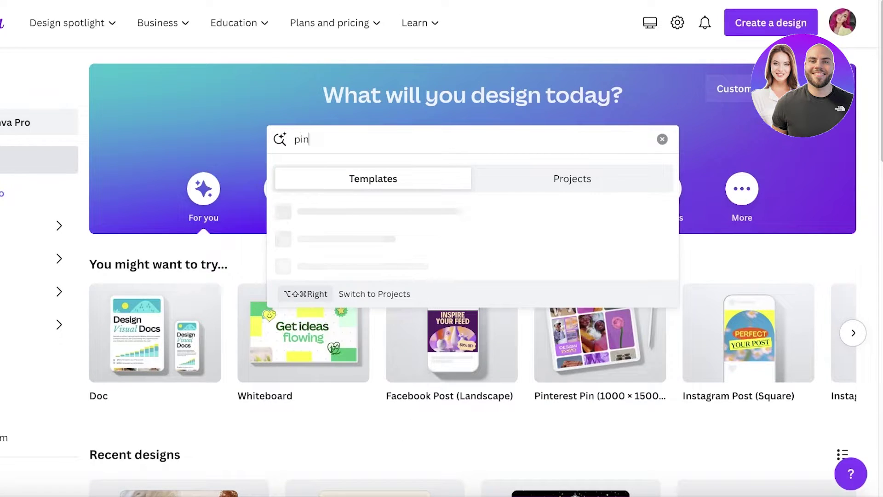
left_click(369, 348)
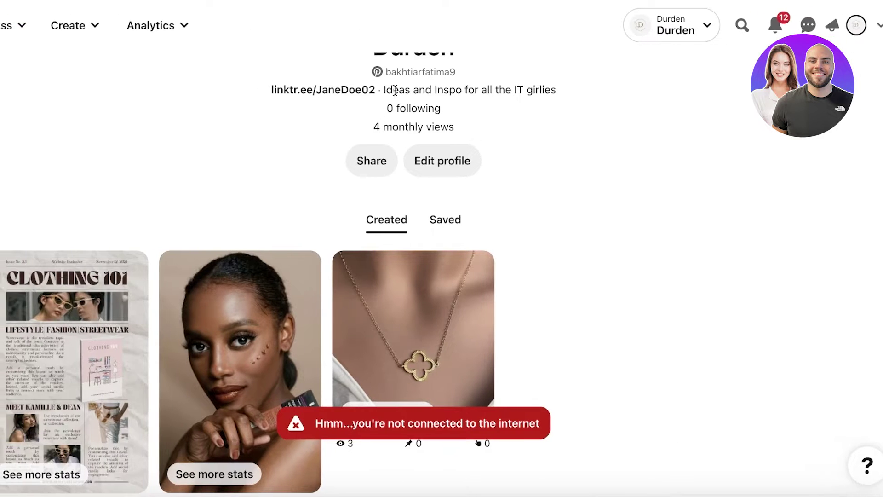
- Switch to Pinterest, open the Business Manager and dismiss its feature introduction
scroll(75, 10, "up", 5)
left_click(15, 38)
left_click(22, 74)
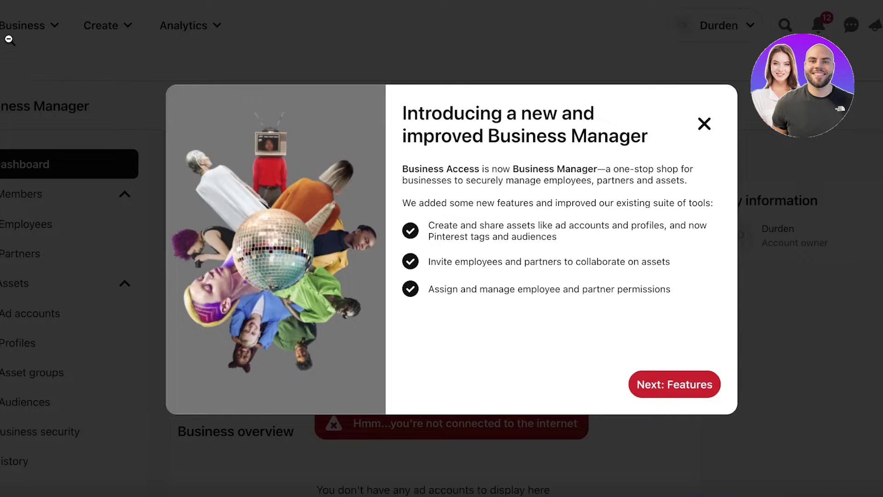
left_click(704, 123)
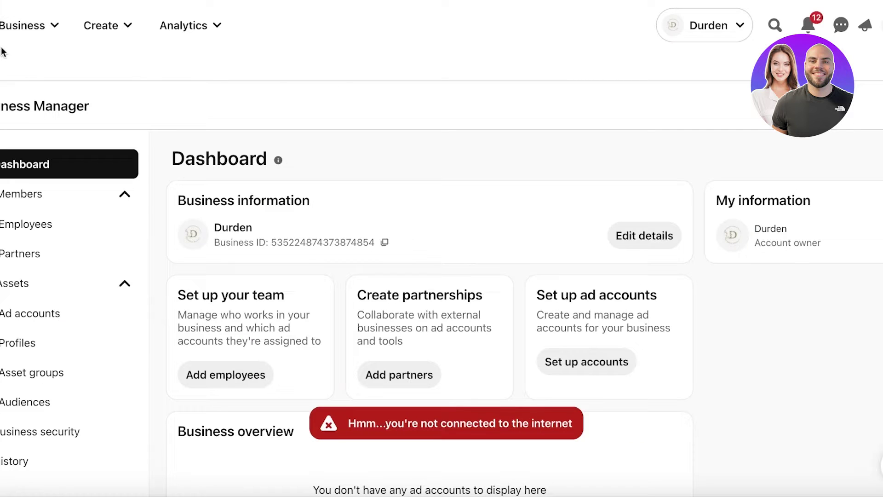
- Browse the Pinterest home feed and examine the details and comments of the "How To Glow Up in Just 30 Days" pin
left_click(28, 26)
left_click(25, 121)
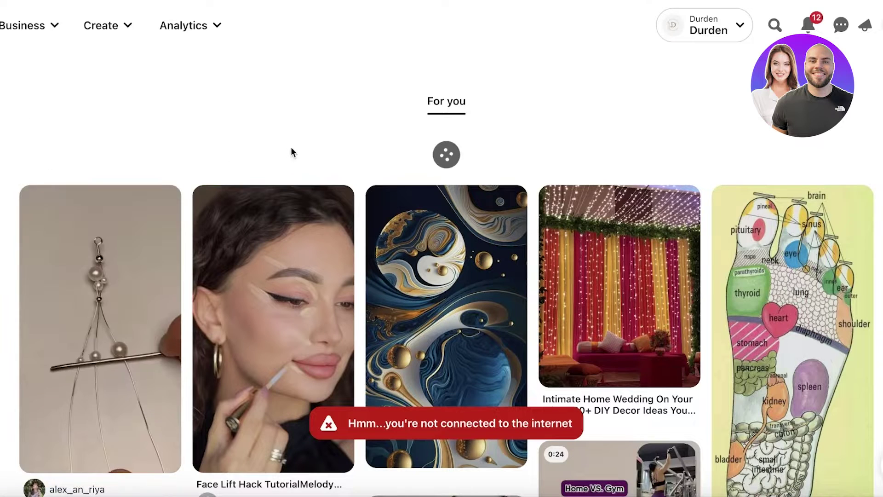
scroll(323, 144, "down", 10)
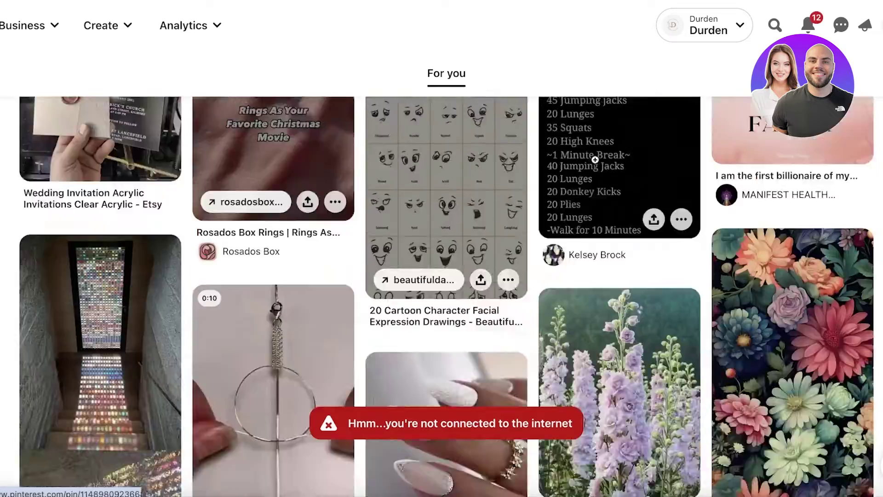
scroll(595, 162, "down", 10)
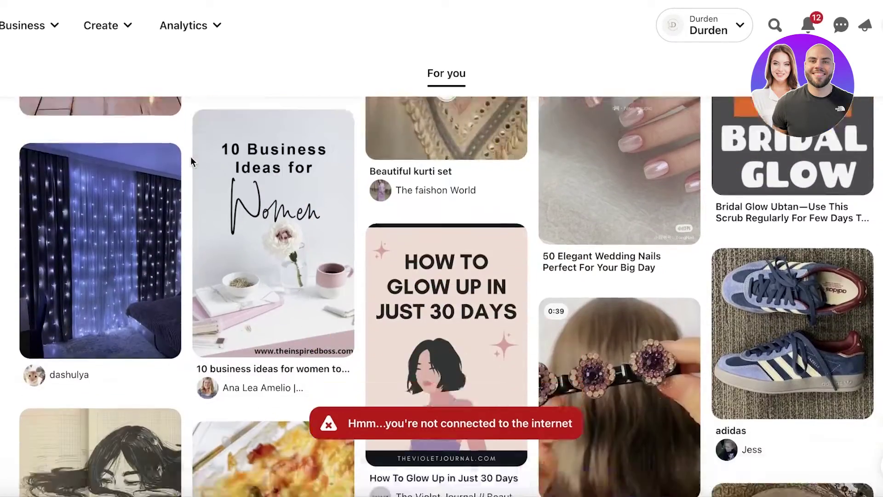
scroll(198, 154, "up", 8)
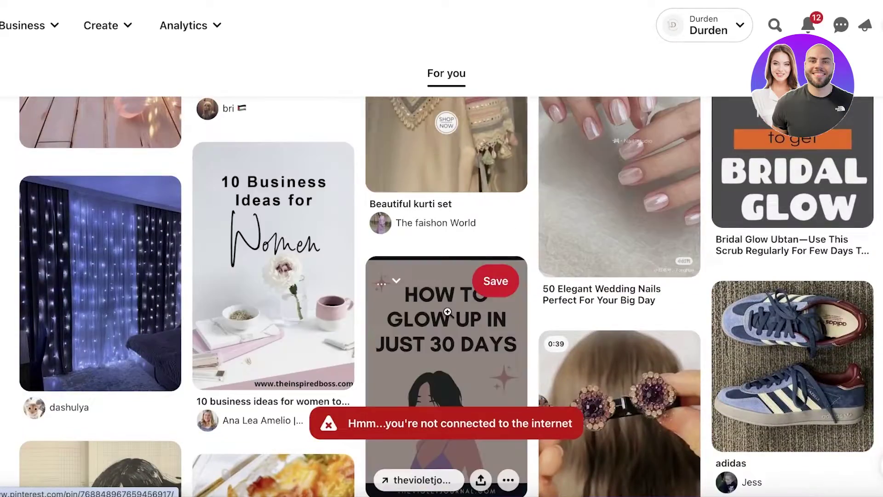
left_click(448, 310)
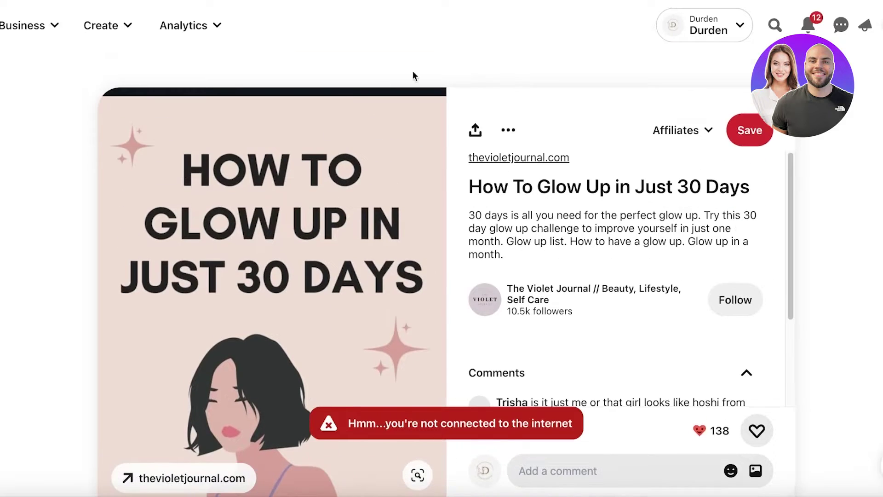
scroll(367, 170, "down", 8)
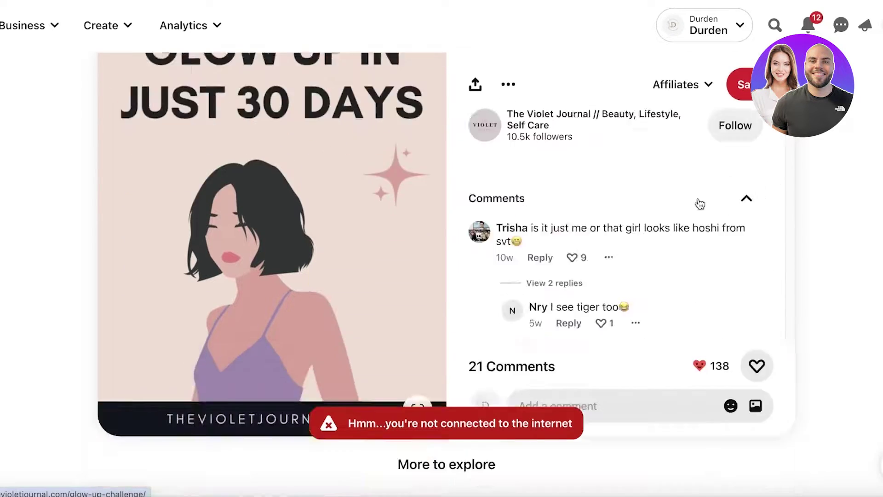
scroll(224, 139, "up", 10)
key("alt+Left")
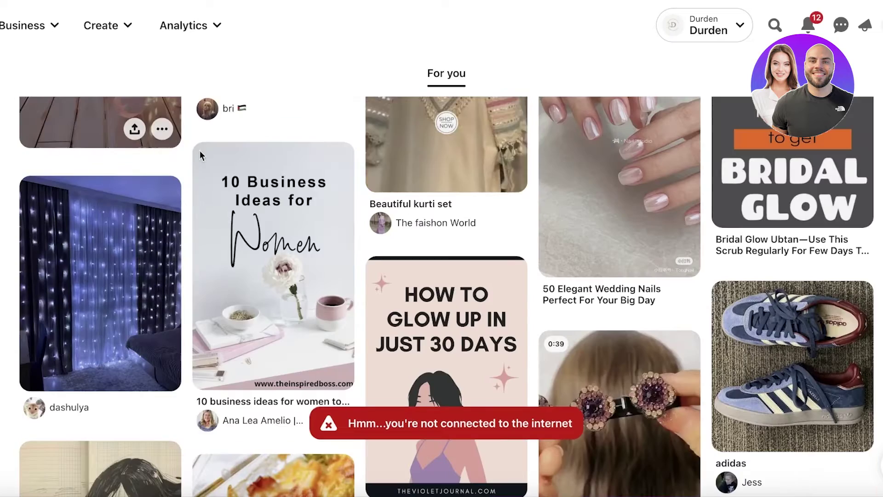
- Examine the "10 Business Ideas for Women" pin with its linked site and description, and look through more feed pins
left_click(282, 198)
scroll(283, 197, "down", 5)
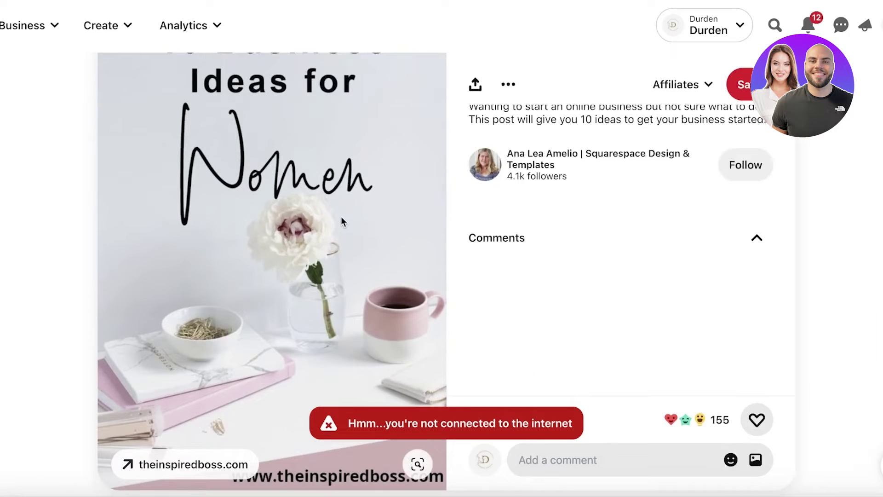
scroll(431, 228, "up", 5)
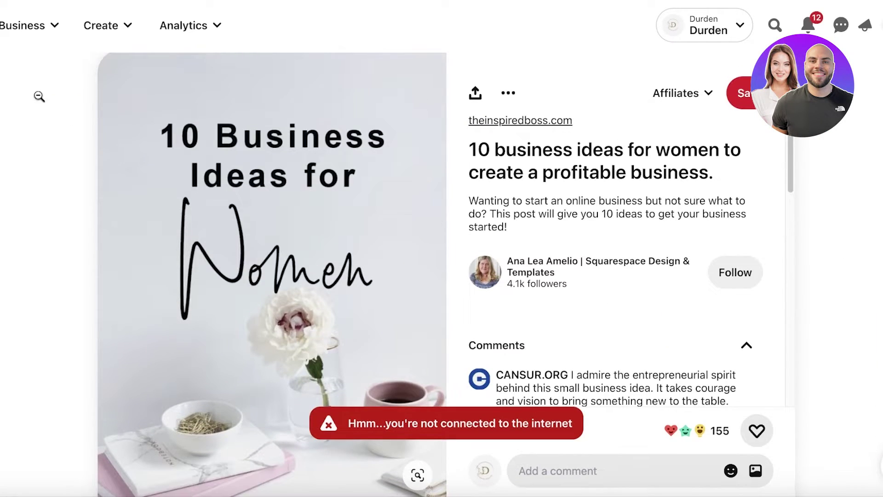
key("alt+Left")
scroll(446, 207, "down", 10)
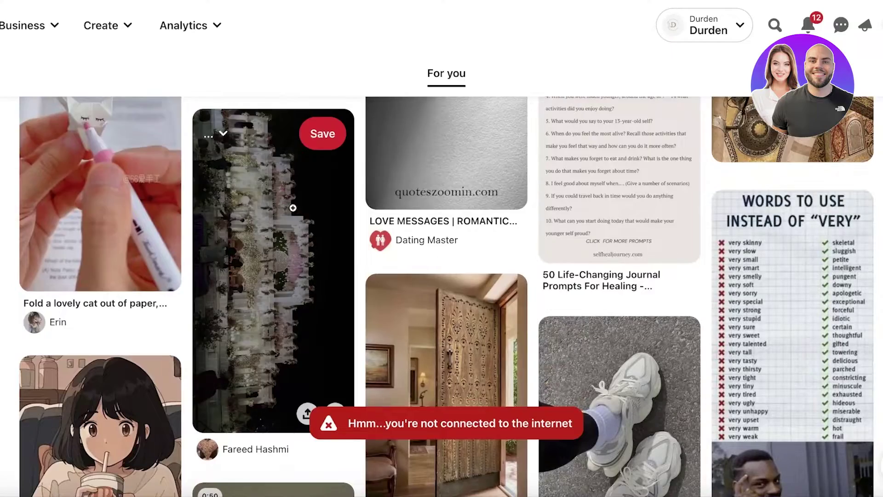
scroll(695, 207, "up", 5)
scroll(695, 207, "up", 5)
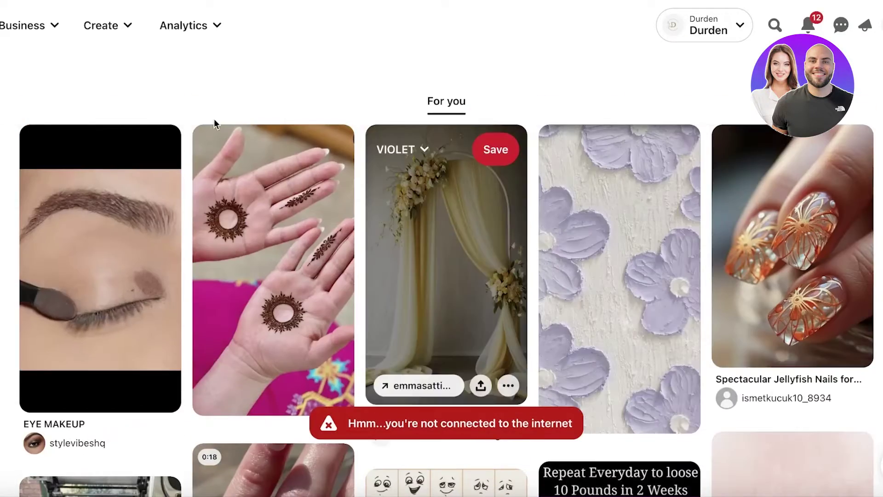
- Start a new organic pin on Pinterest, and open and dismiss the file chooser for its image
left_click(91, 29)
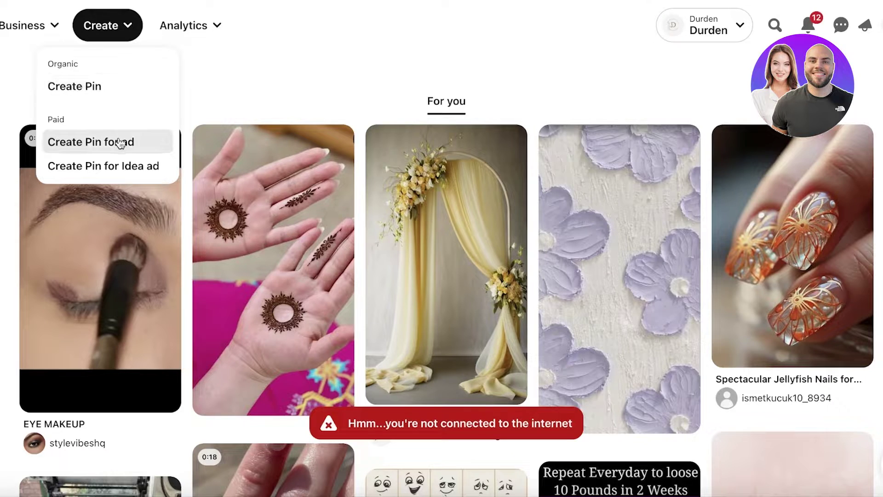
left_click(104, 92)
left_click(117, 38)
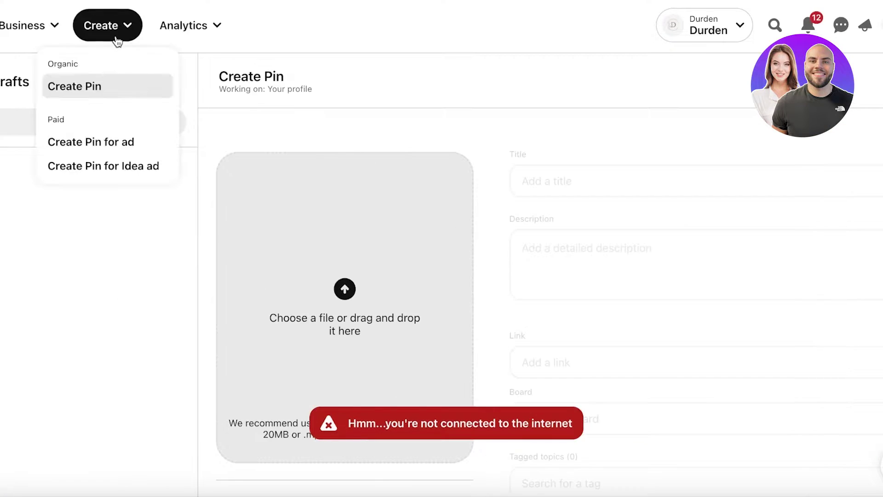
left_click(542, 112)
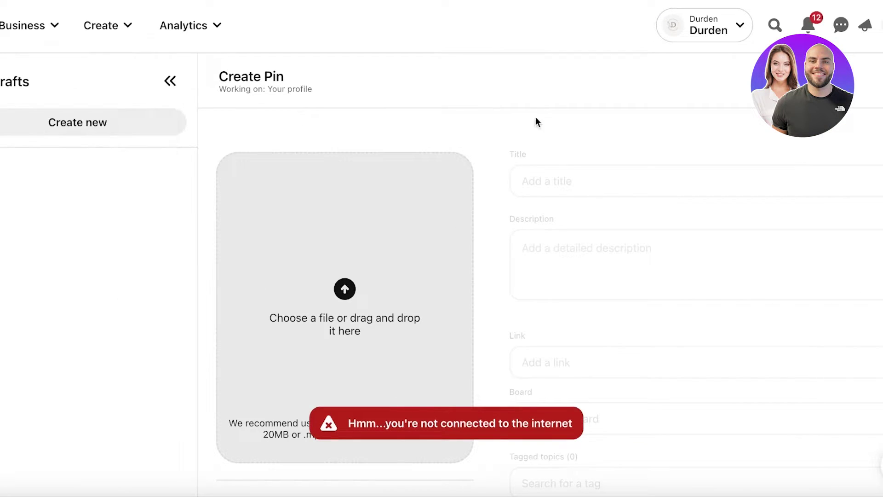
left_click(370, 297)
left_click(632, 371)
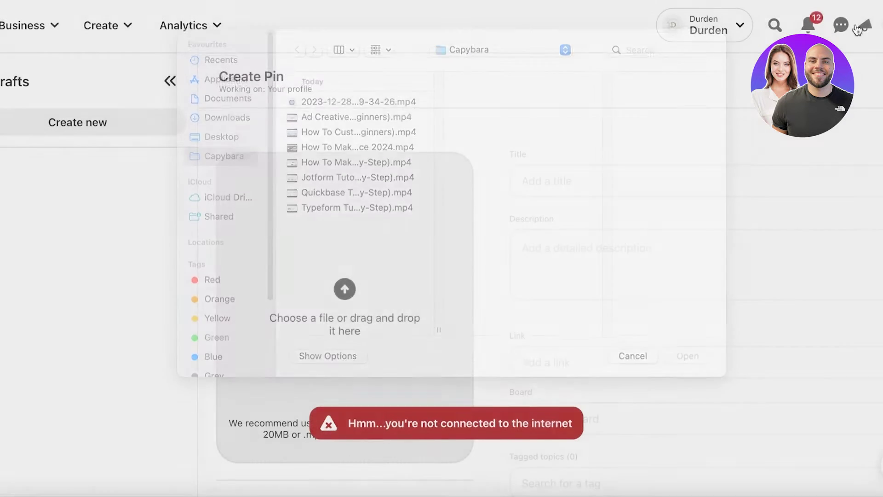
- Try adding the downloaded seed packet photo from the recent download history as the new pin's image
left_click(841, 2)
left_click_drag(729, 65, 359, 221)
left_click(797, 4)
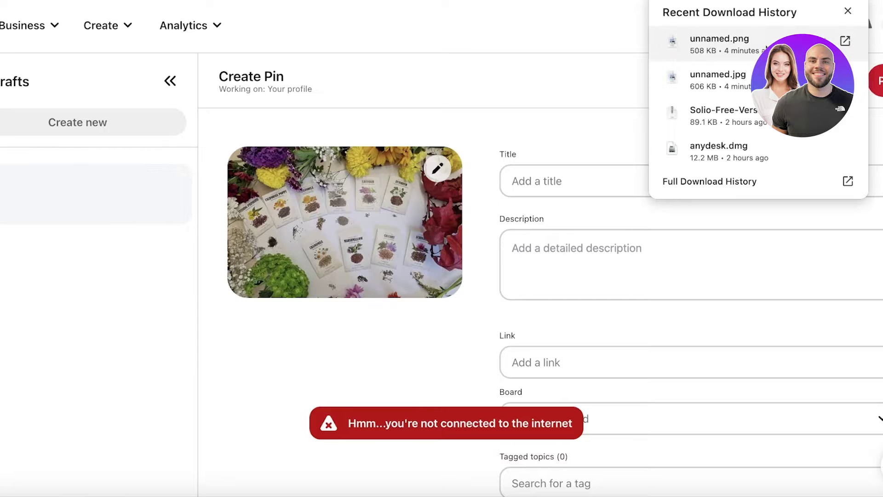
left_click(435, 170)
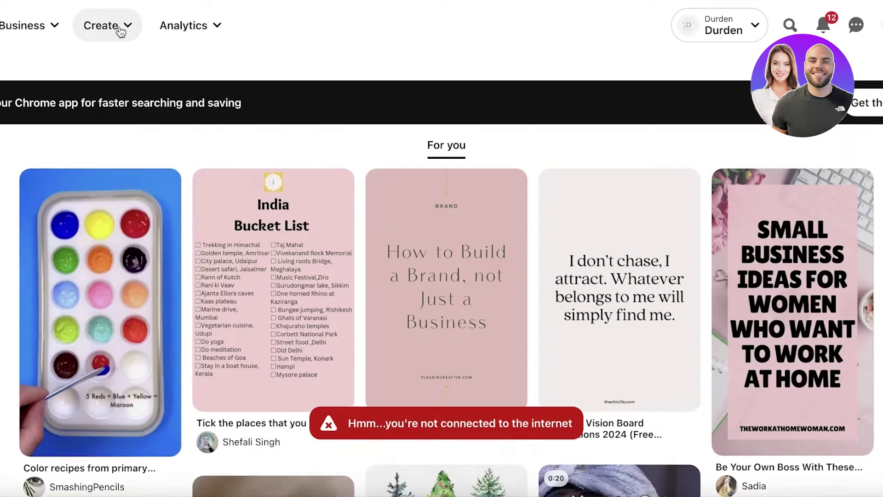
- Start another organic pin and look in the Downloads folder for its image file
left_click(118, 27)
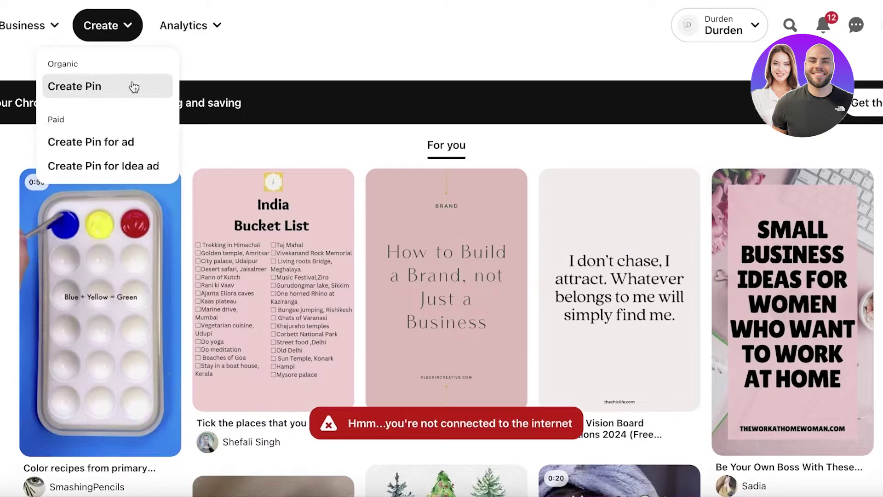
left_click(130, 87)
left_click(416, 341)
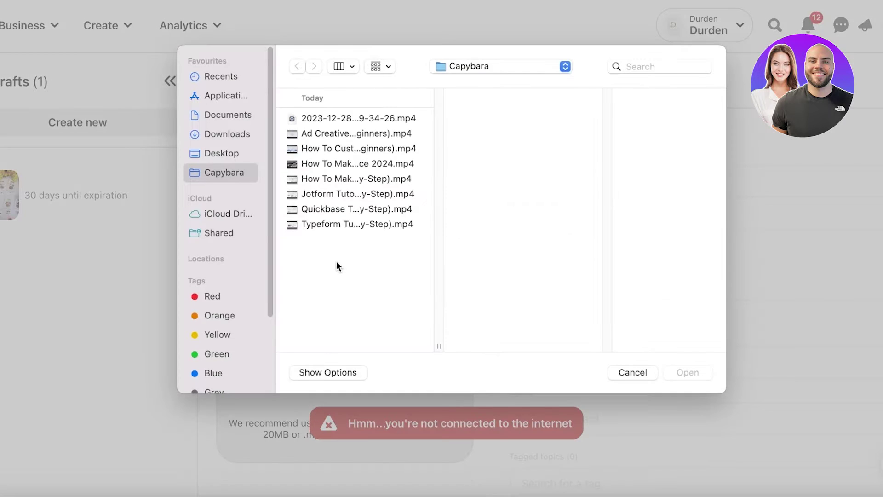
left_click(238, 134)
left_click(234, 117)
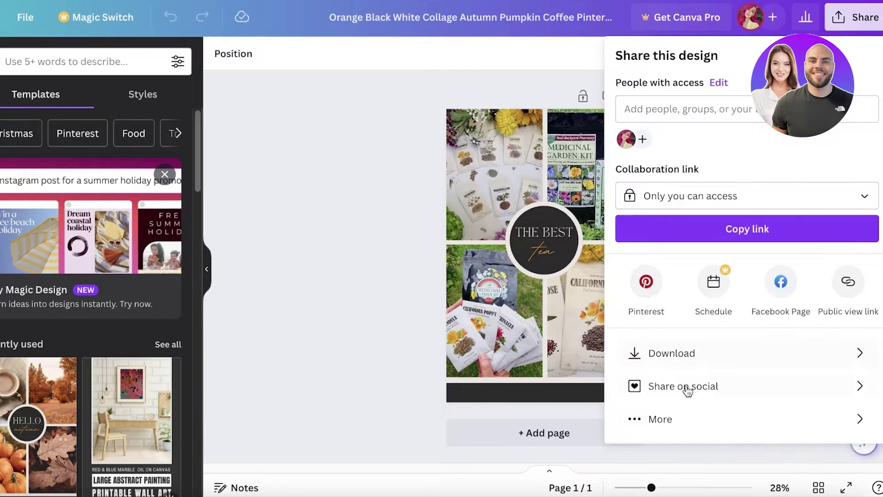
- Download the collage design from Canva and upload "Orange Black White Collage Autumn Pumpkin Coffee Pinterest Pin.png" from Downloads as the Pinterest pin's image
left_click(673, 356)
left_click(683, 280)
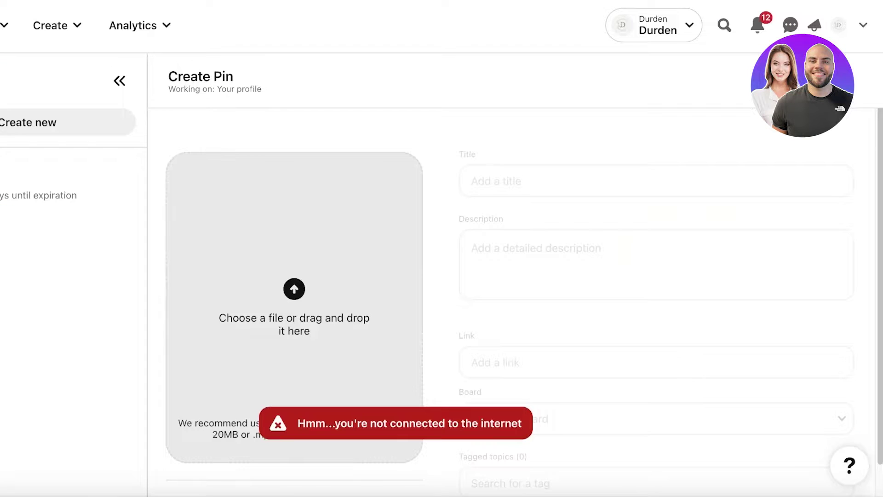
left_click(281, 264)
left_click(193, 136)
left_click(304, 133)
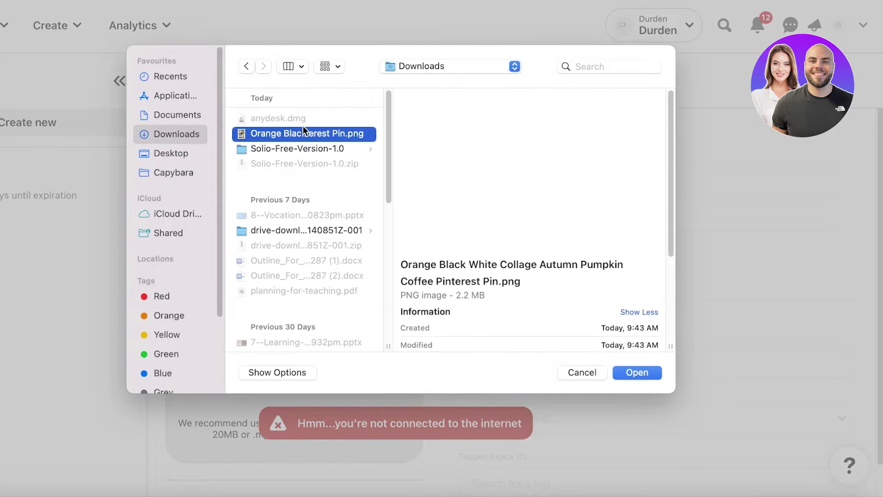
left_click(653, 374)
scroll(441, 360, "down", 3)
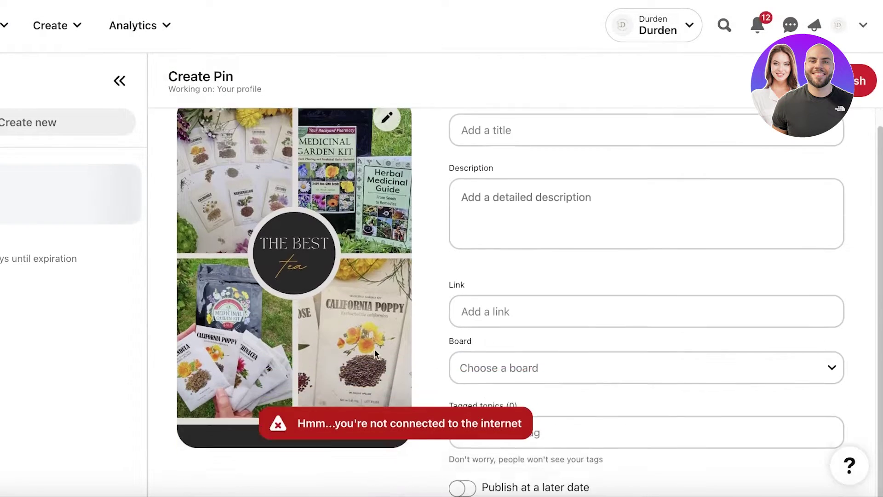
scroll(280, 312, "up", 2)
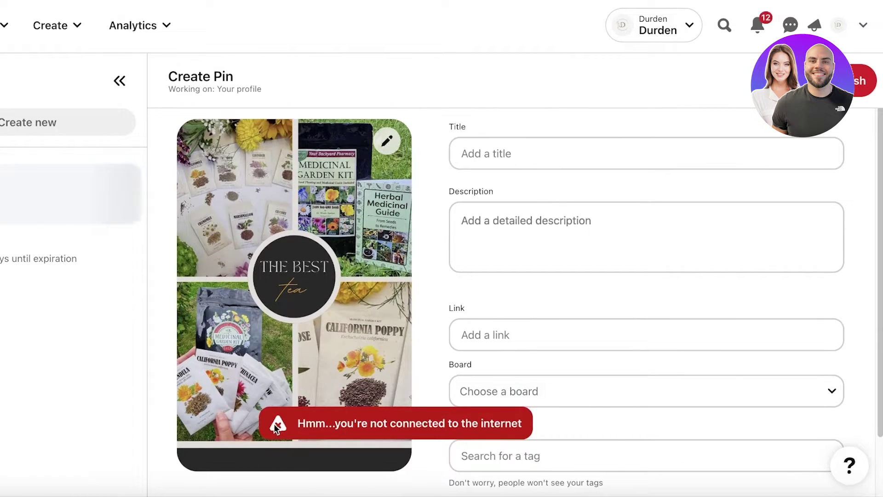
- Switch to the product's affiliate page and copy the name "The Medicinal Garden Kit" from its heading for the pin title
left_click(548, 154)
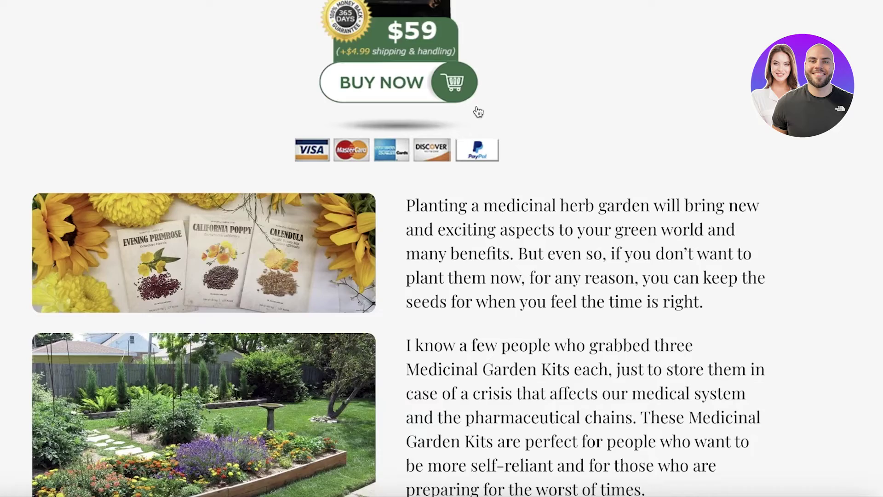
scroll(478, 111, "down", 20)
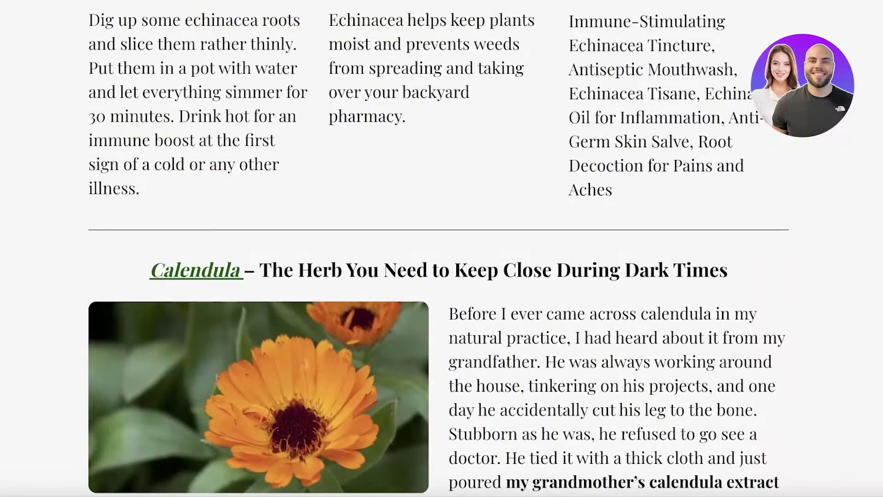
scroll(442, 248, "up", 20)
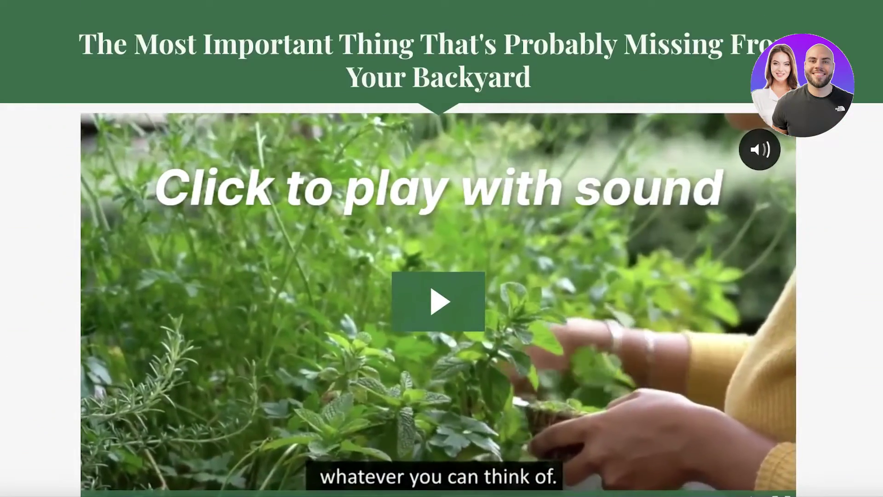
scroll(442, 249, "down", 10)
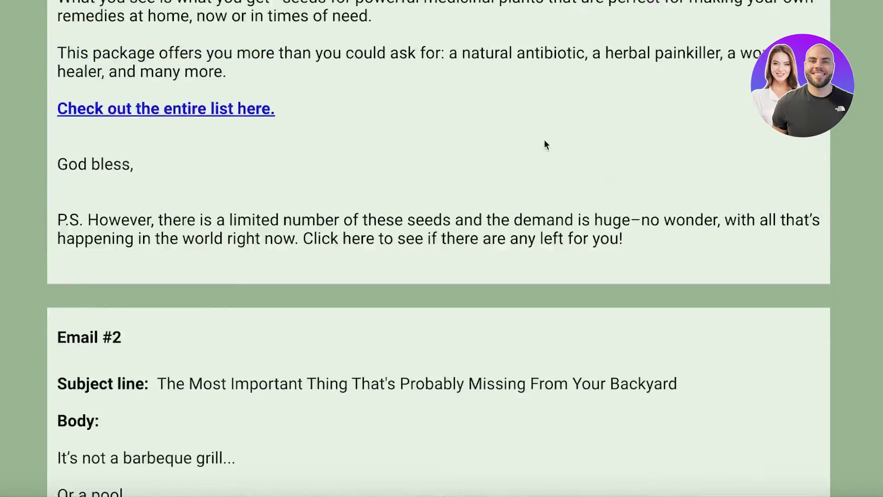
scroll(544, 144, "up", 15)
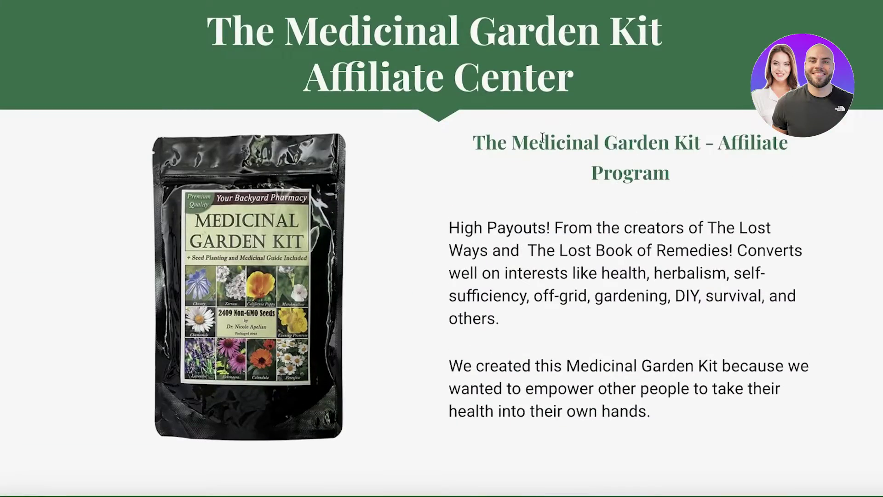
left_click_drag(466, 153, 689, 143)
right_click(689, 143)
left_click(700, 178)
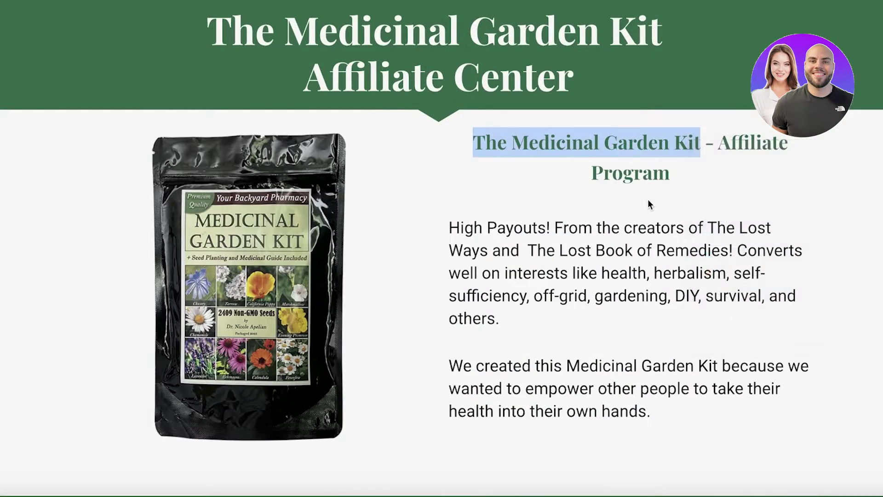
- Examine the affiliate center's commission terms, affiliate link format and email swipes for promotional wording
scroll(593, 219, "down", 5)
scroll(375, 174, "up", 1)
scroll(398, 165, "down", 15)
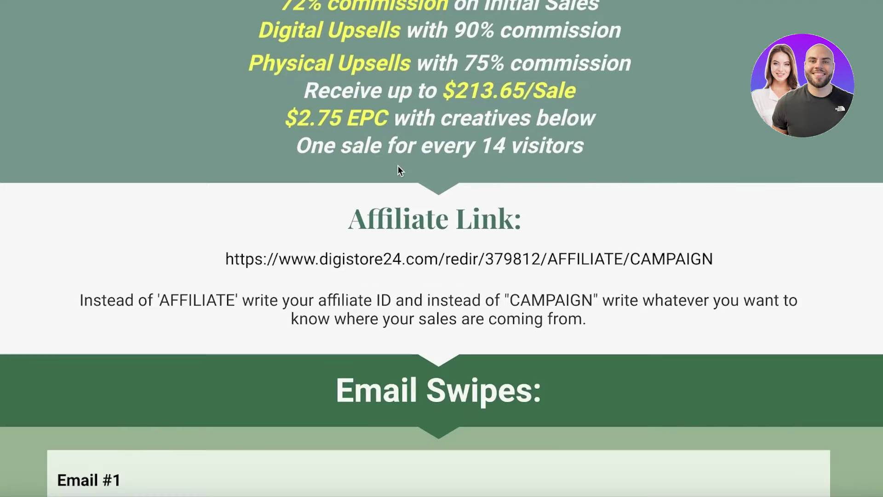
scroll(496, 141, "up", 3)
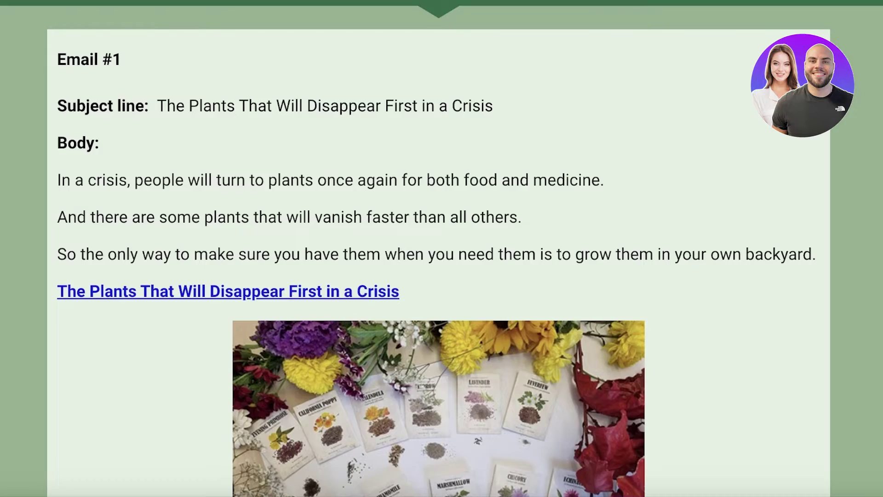
scroll(289, 99, "down", 20)
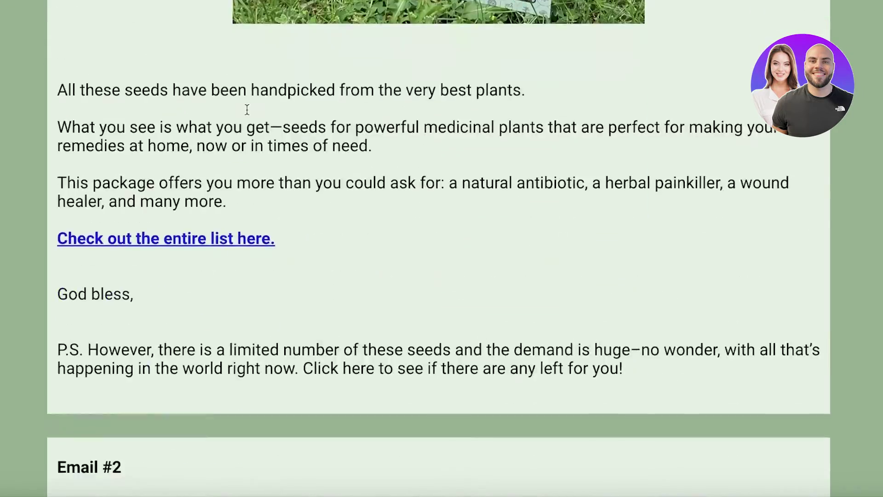
scroll(247, 110, "down", 20)
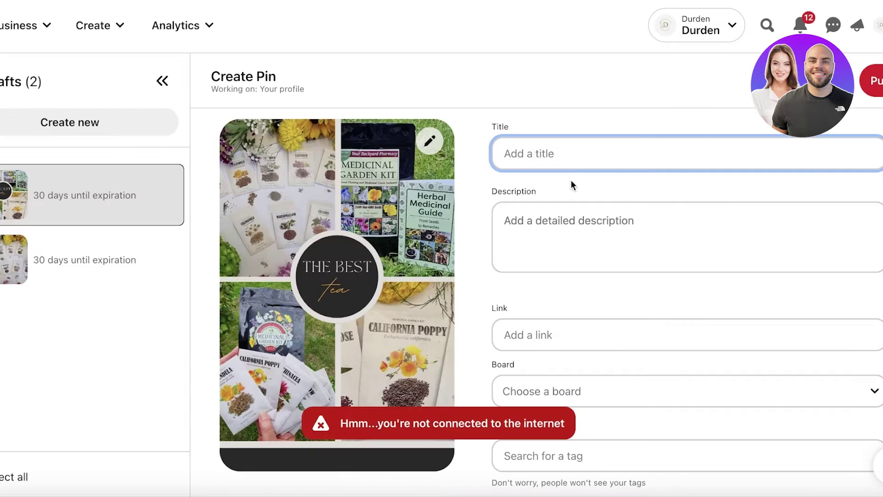
- Back in Pinterest, title the pin "The Medicinal Garden - Heal your body with nature", using the copied product name
right_click(578, 152)
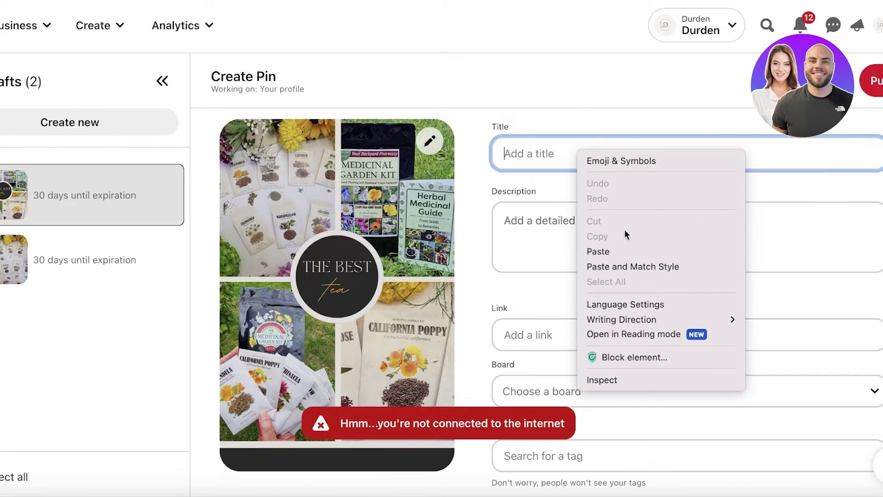
left_click(598, 251)
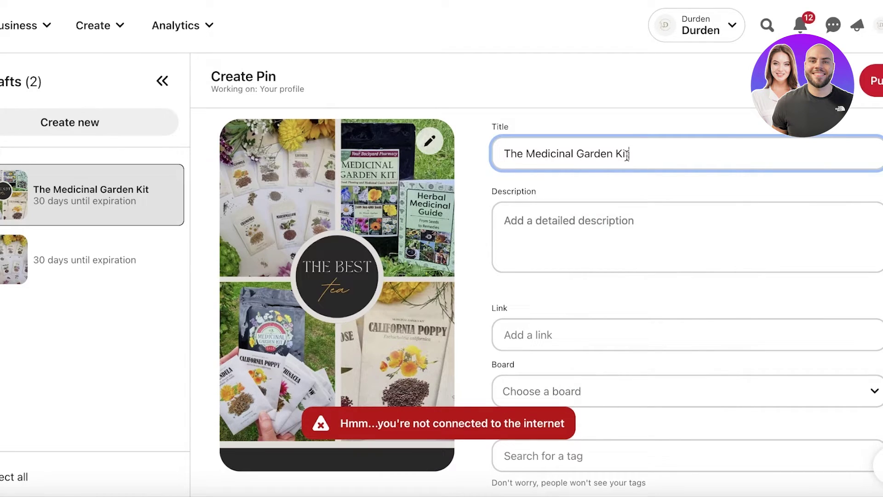
type("Heal your body")
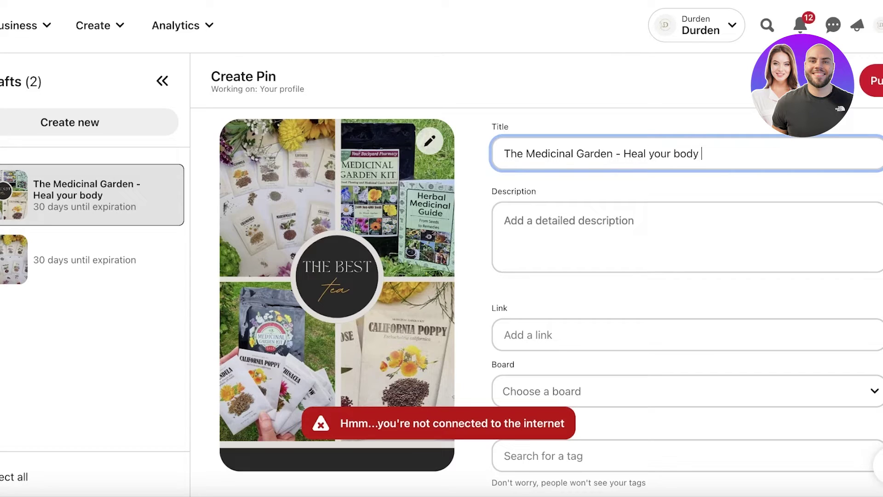
type(" with nature")
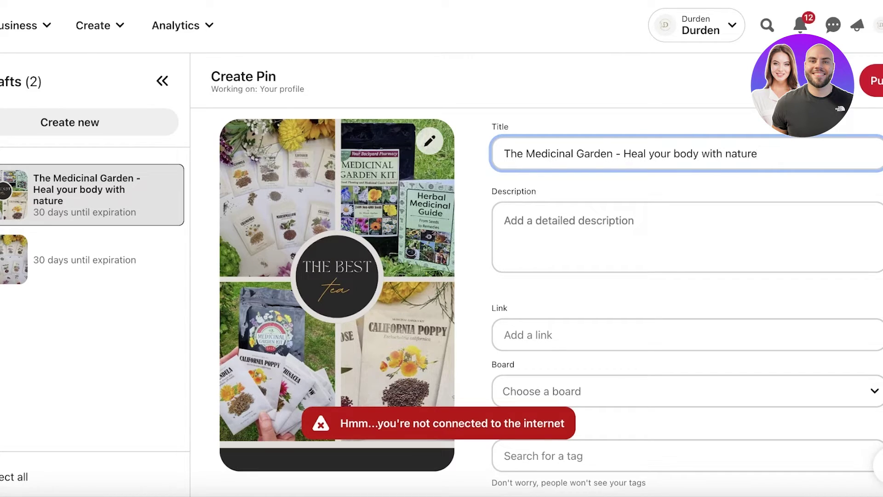
- Set the pin's description to "the best tea to lose weight and feel better"
left_click(638, 253)
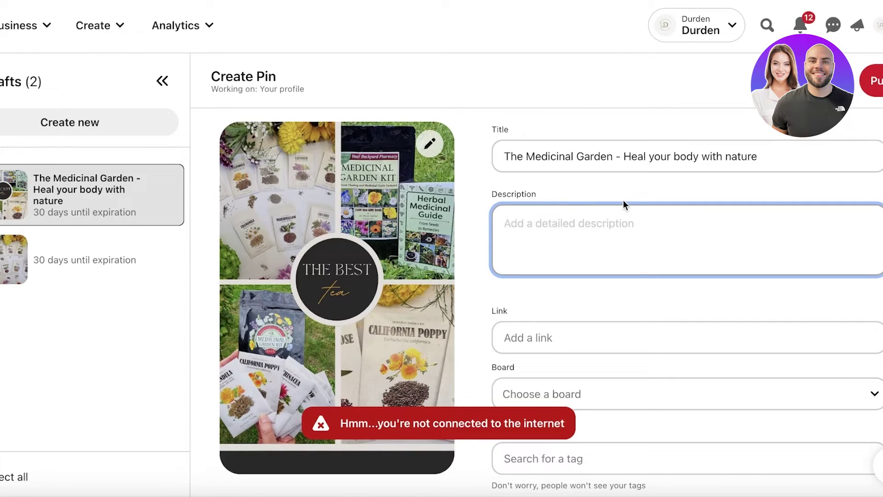
scroll(586, 225, "down", 3)
scroll(469, 170, "up", 3)
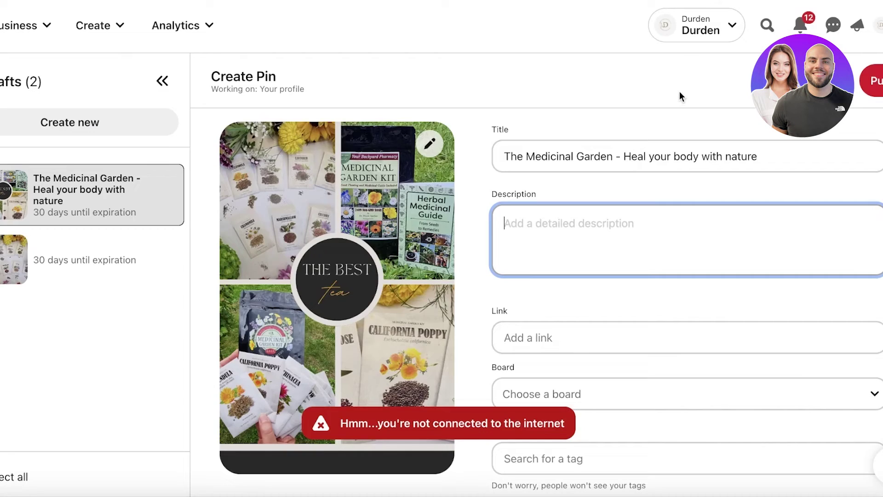
type("the best tea to lose weight and feel better")
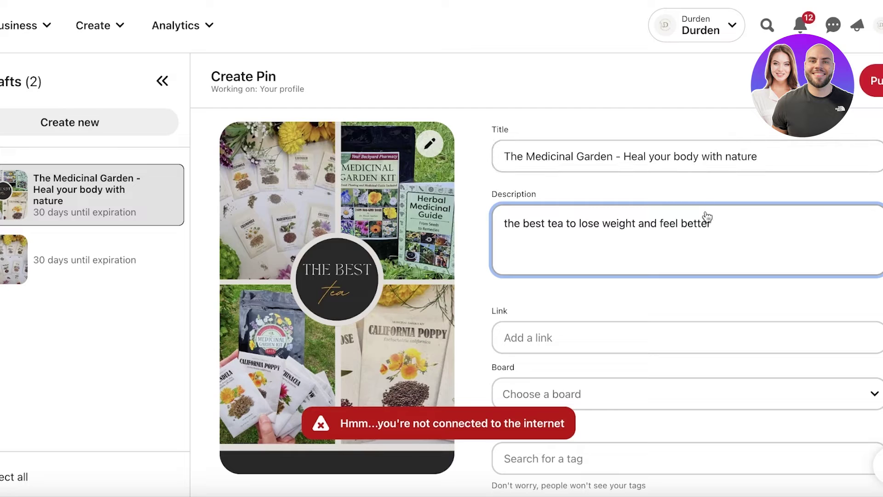
- Copy the Medicinal Garden Kit promolink from Digistore24 and paste it as the pin's link
left_click(562, 337)
scroll(506, 276, "down", 1)
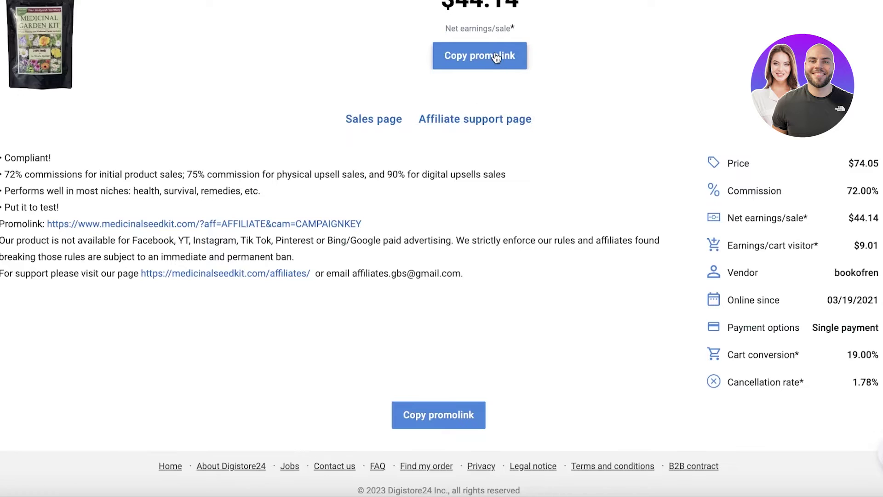
left_click(495, 56)
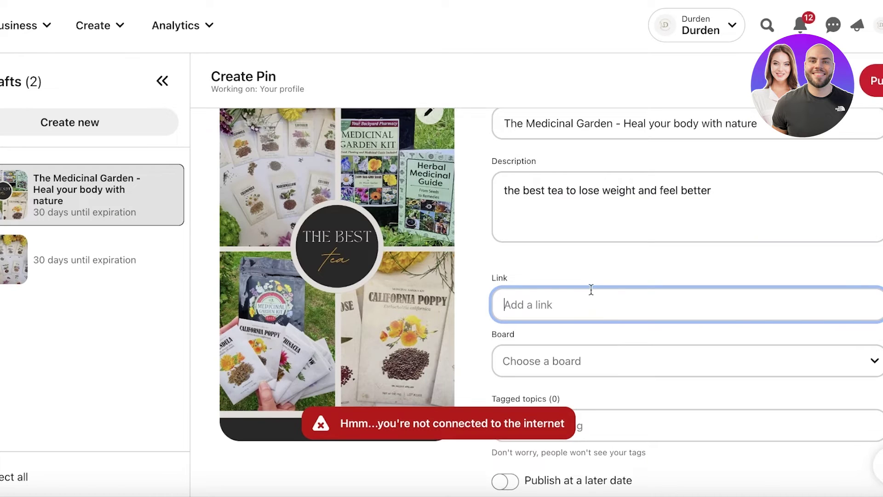
right_click(590, 297)
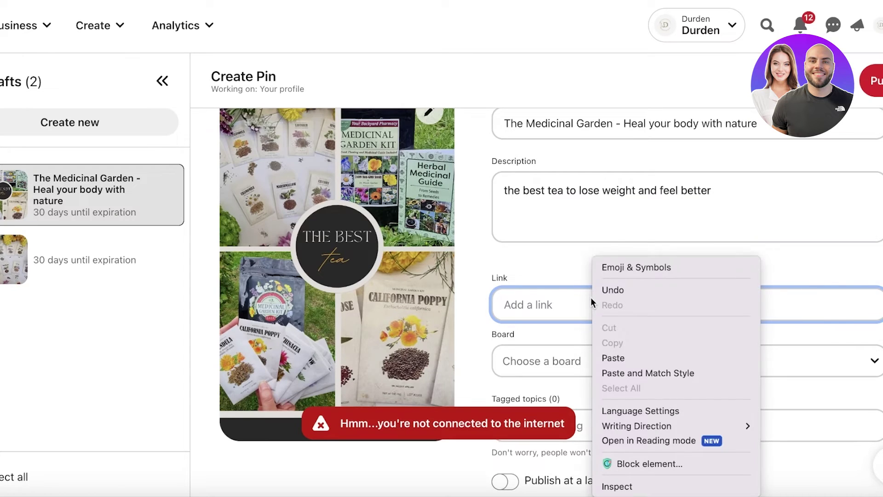
left_click(653, 361)
- Assign the pin to the Affiliates board and publish it
scroll(682, 268, "down", 1)
left_click(637, 321)
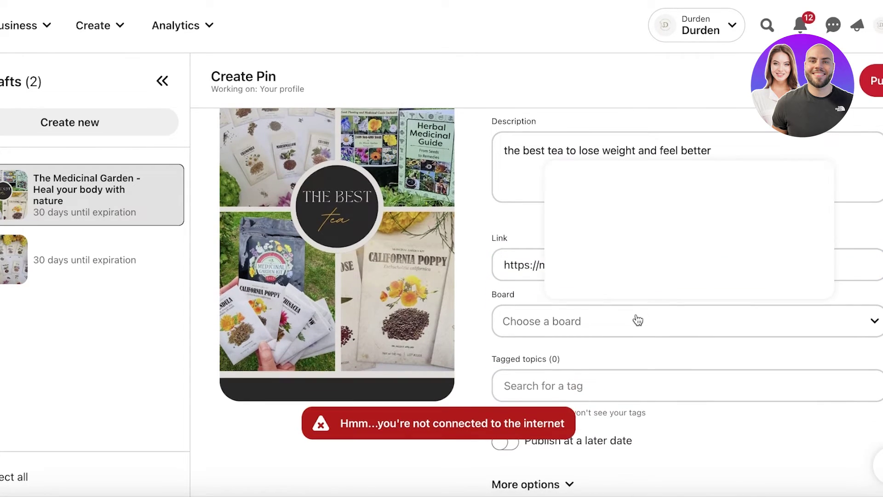
left_click(598, 165)
left_click(545, 372)
left_click(874, 82)
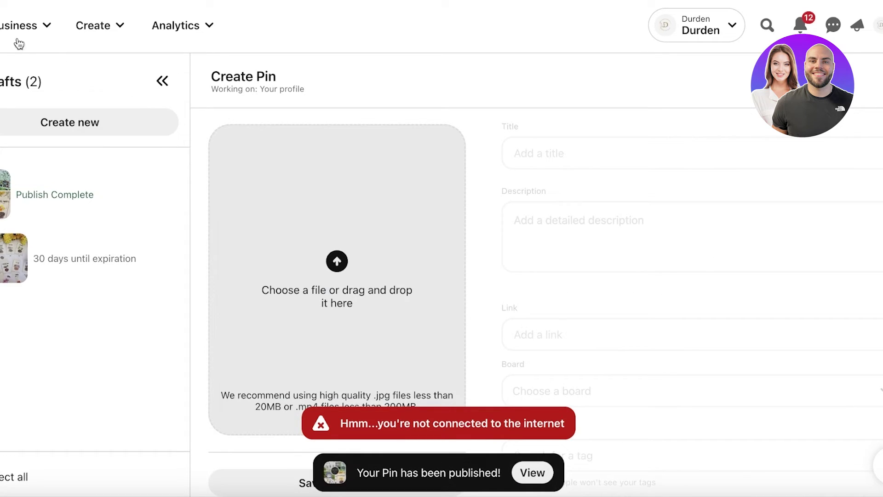
- Go through the home feed to the profile's created pins and examine the published Medicinal Garden pin
left_click(23, 26)
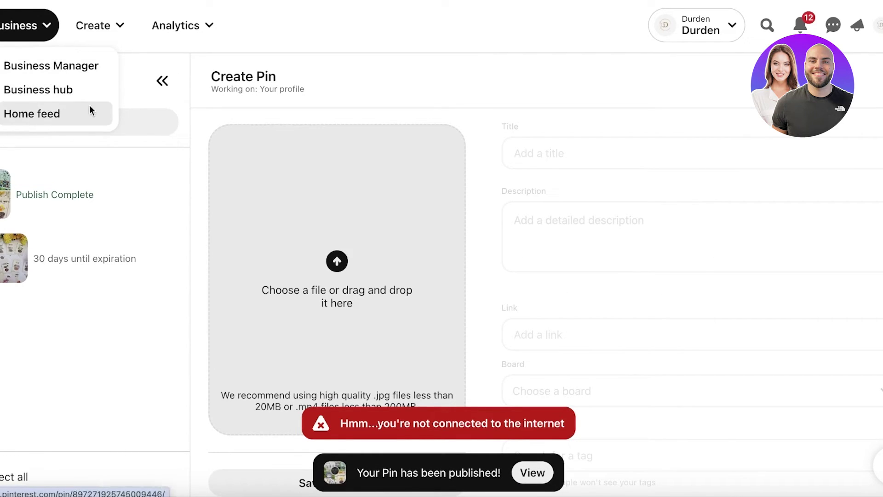
left_click(54, 112)
left_click(718, 35)
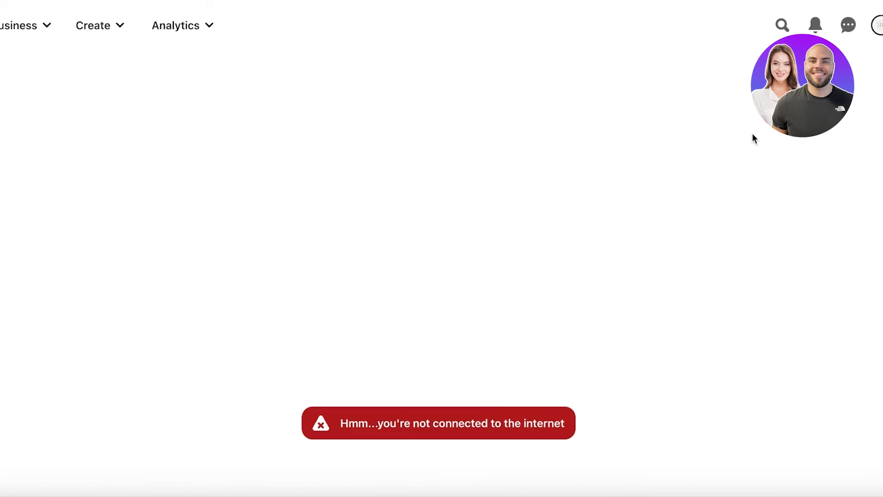
scroll(607, 306, "down", 7)
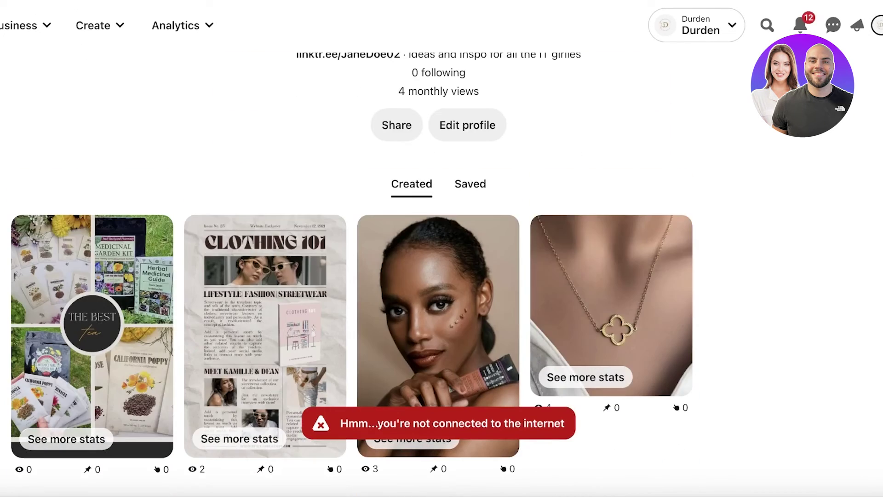
left_click(49, 315)
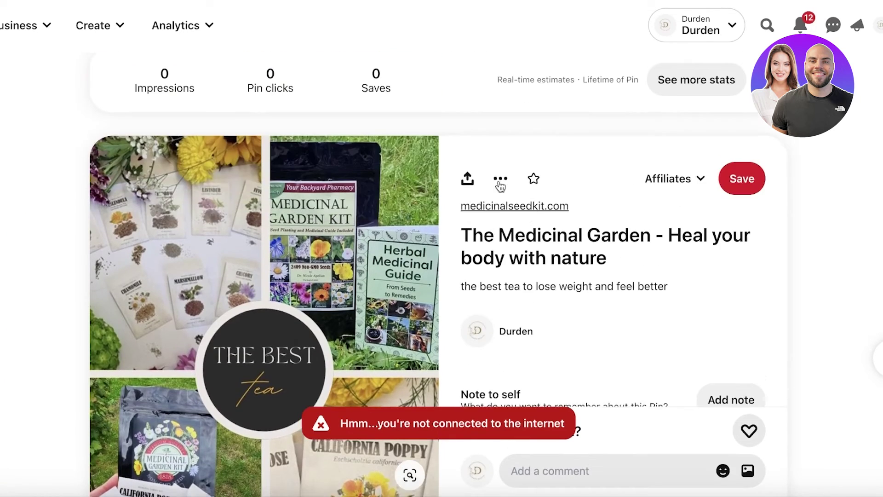
scroll(476, 163, "down", 5)
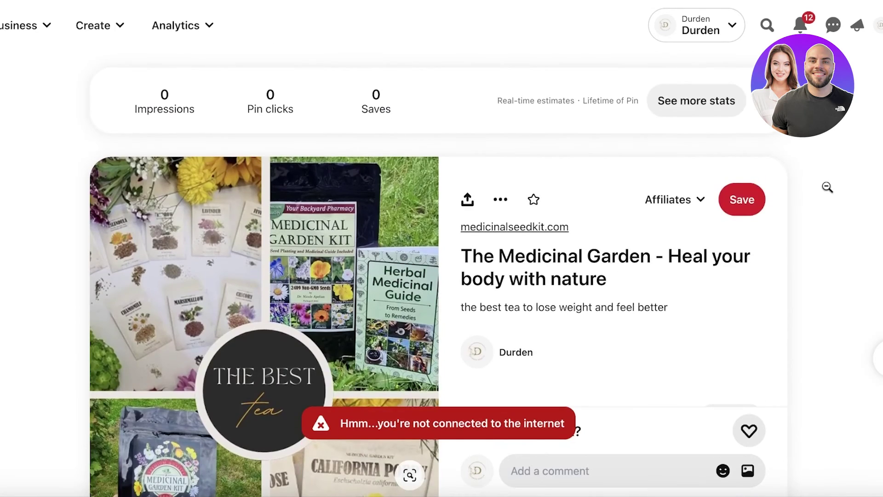